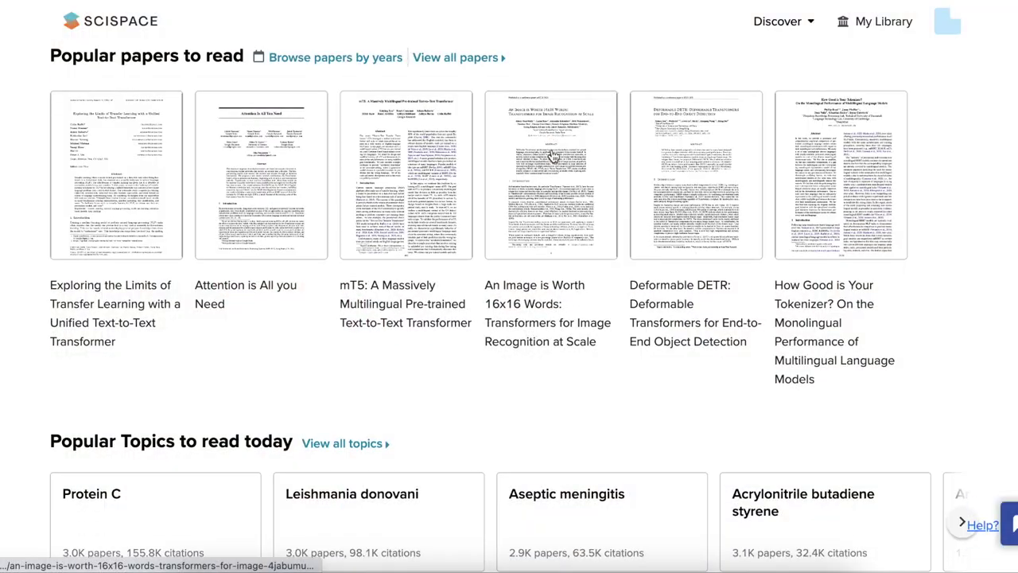
Step: Scroll through the SciSpace blog's recent posts, including the Copilot introduction article
scroll(552, 157, down, 4)
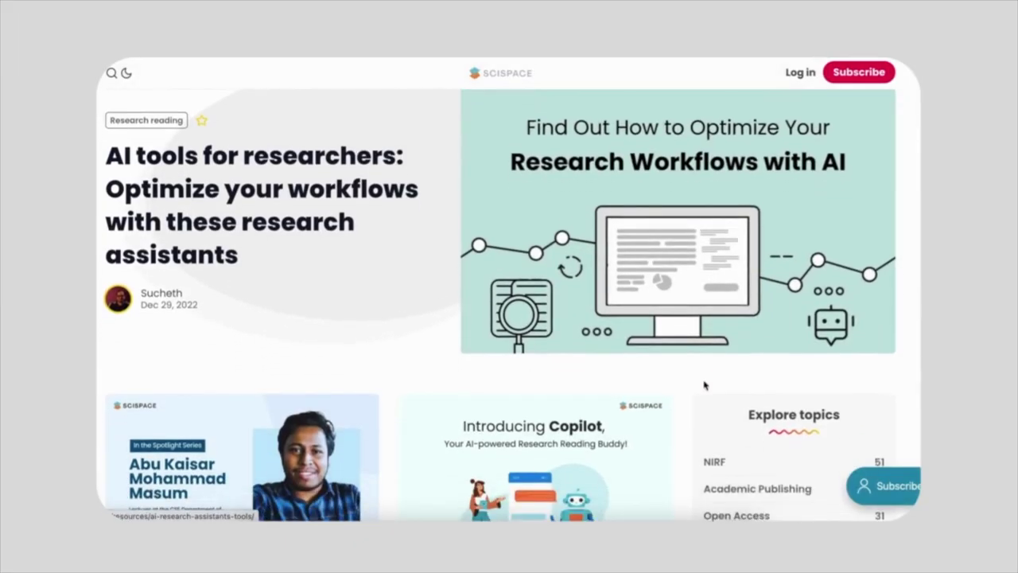
scroll(705, 385, down, 3)
scroll(705, 385, down, 2)
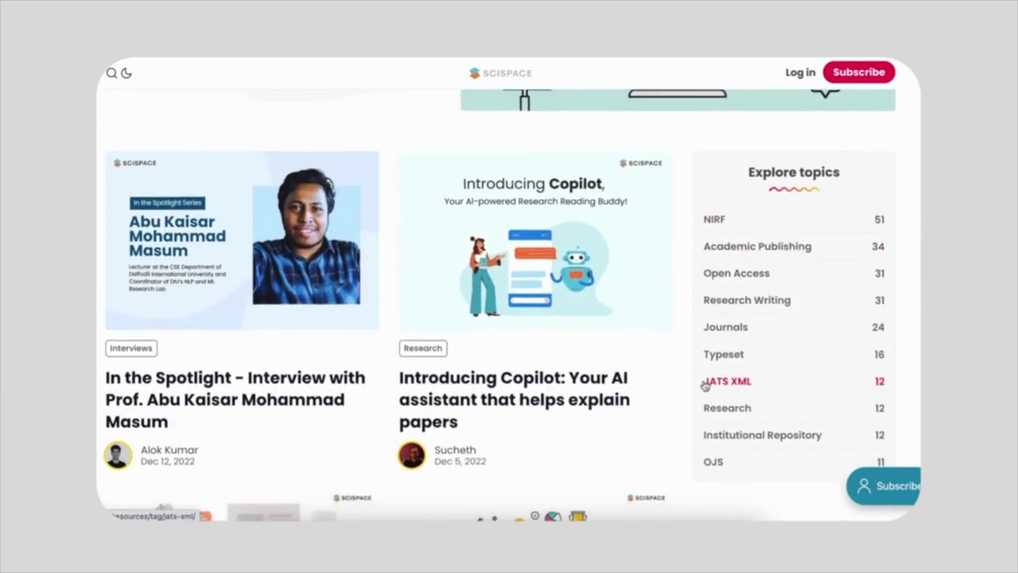
scroll(705, 385, down, 3)
scroll(705, 386, down, 5)
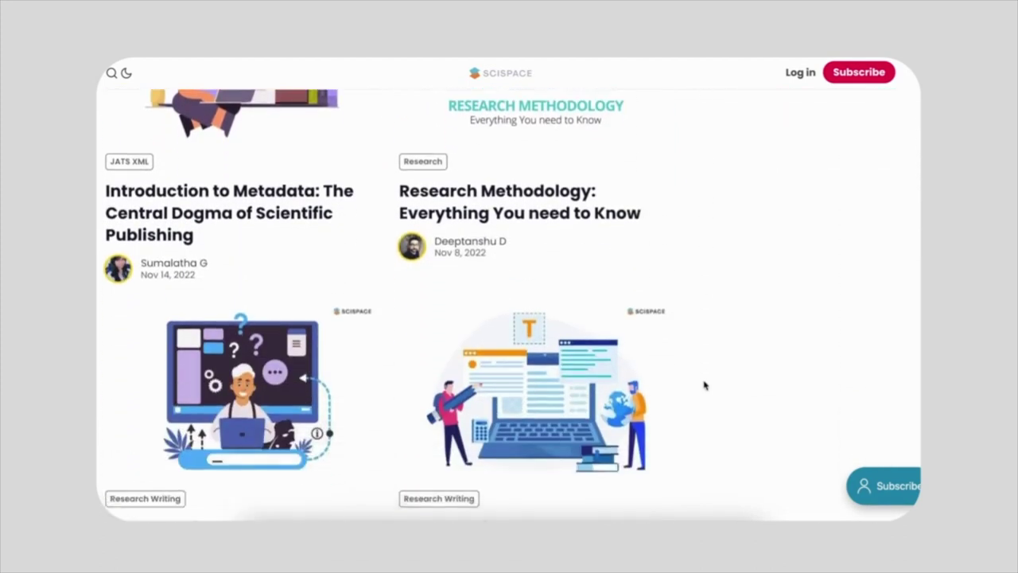
scroll(705, 385, down, 1)
scroll(705, 385, down, 5)
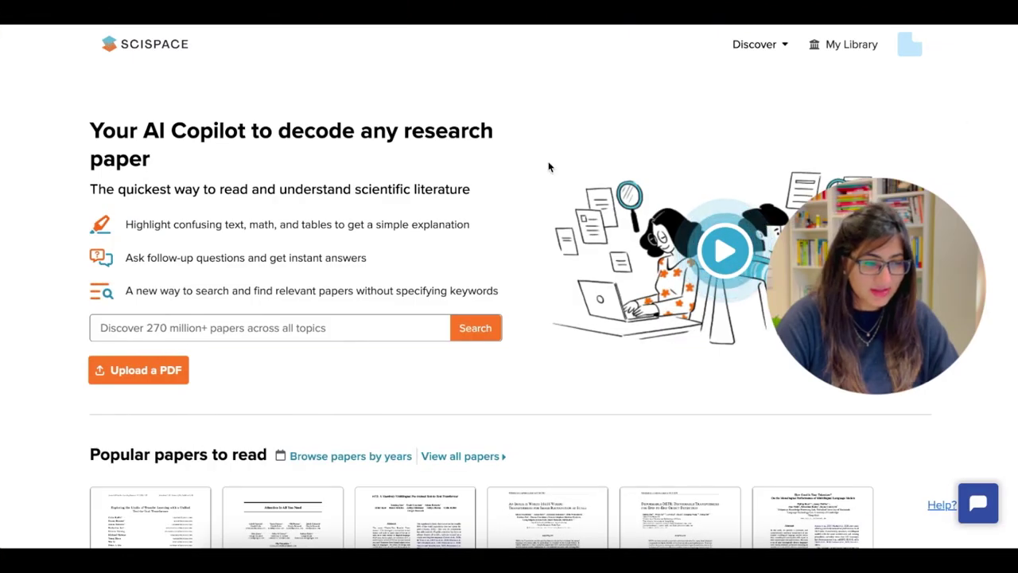
scroll(549, 167, down, 5)
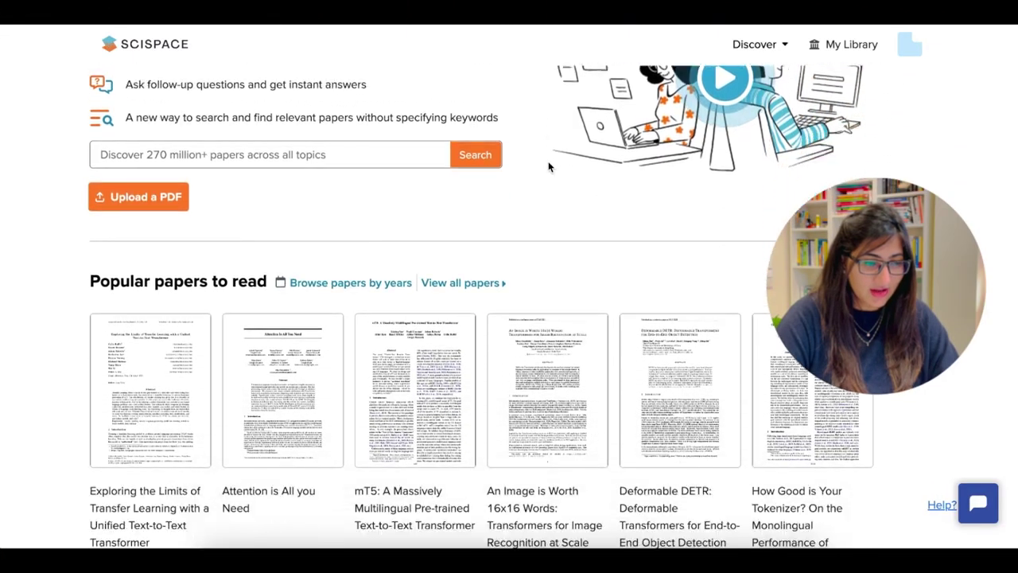
scroll(549, 167, down, 3)
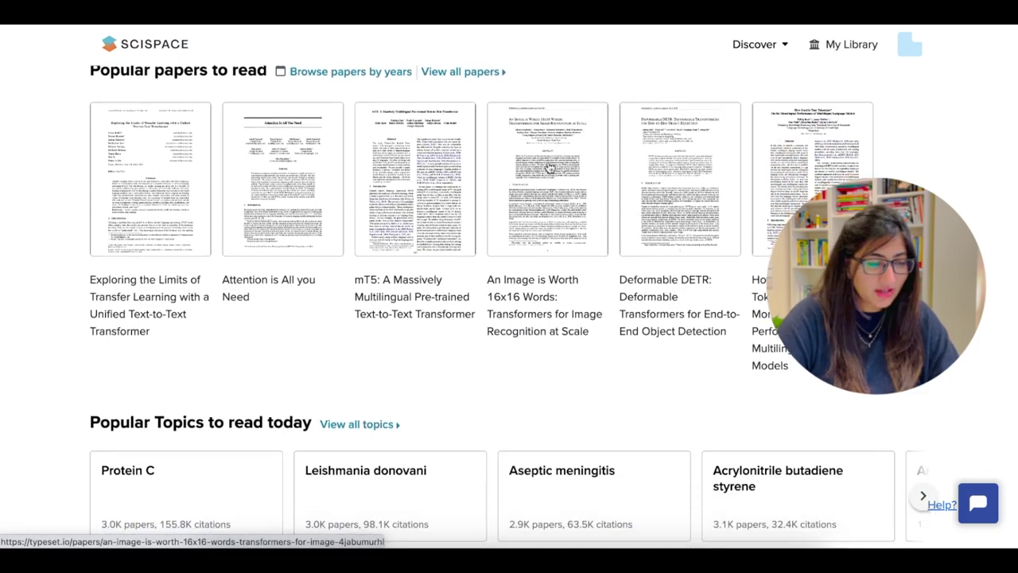
scroll(549, 167, down, 2)
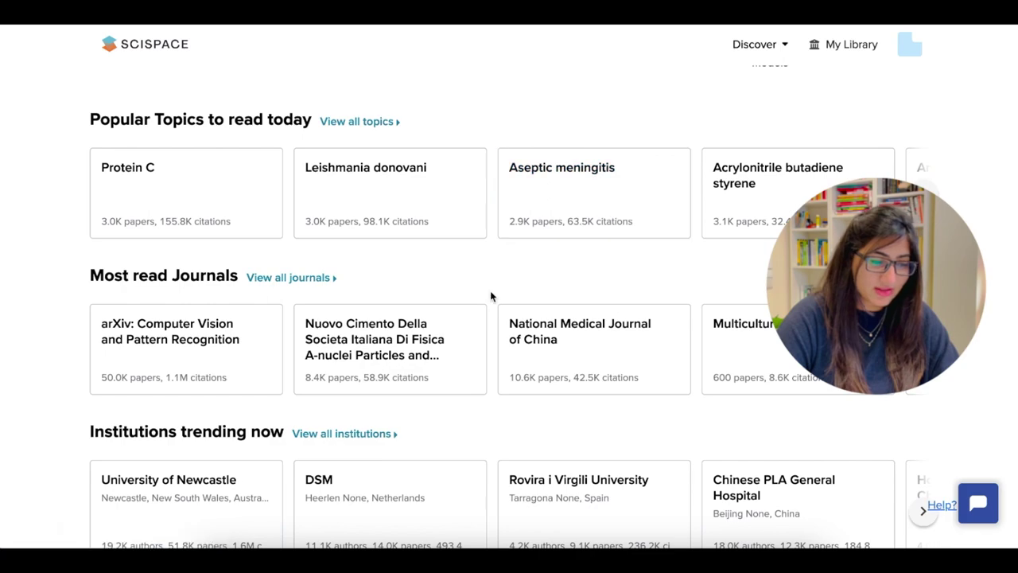
scroll(491, 294, down, 5)
scroll(491, 296, down, 3)
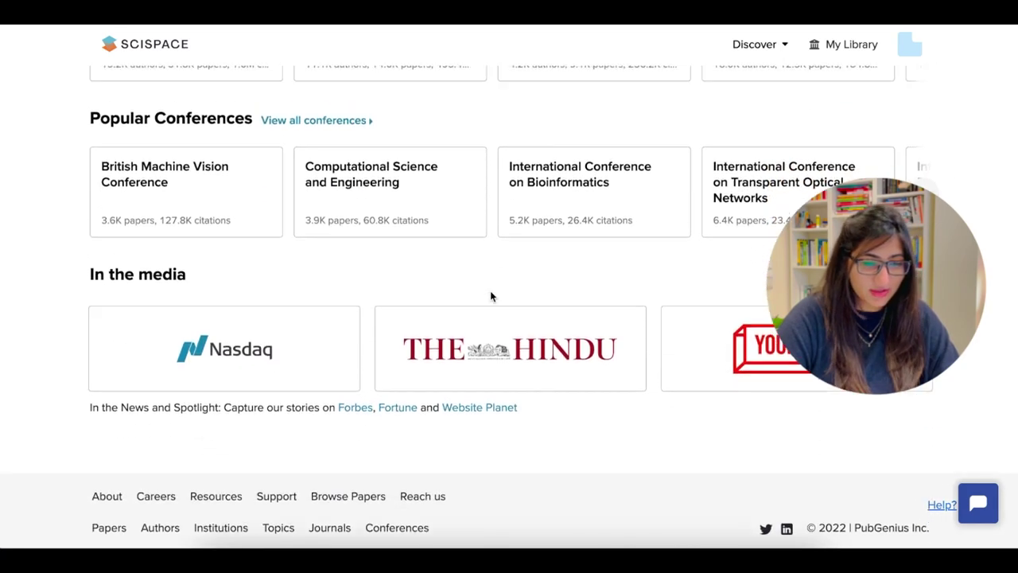
key(Home)
click(784, 47)
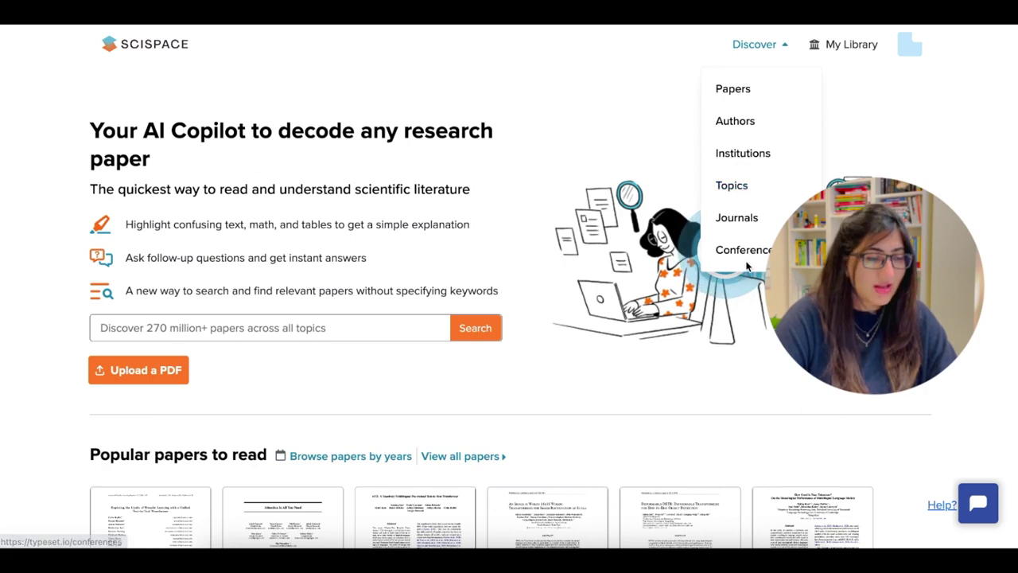
scroll(375, 204, down, 1)
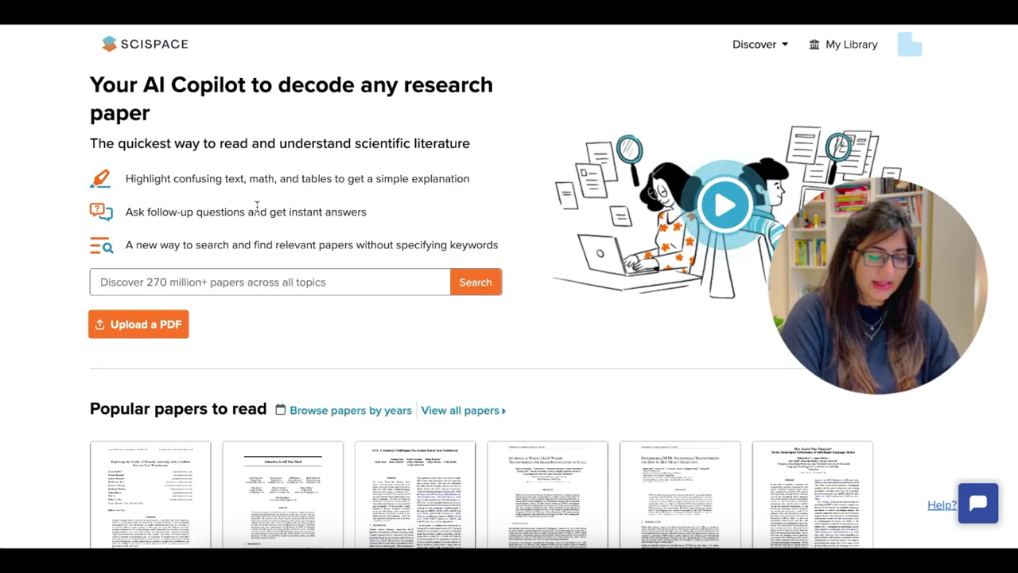
Step: Search SciSpace for 'climate change' to get 85,164 results led by 'Extinction risk from climate change'
text(climate change)
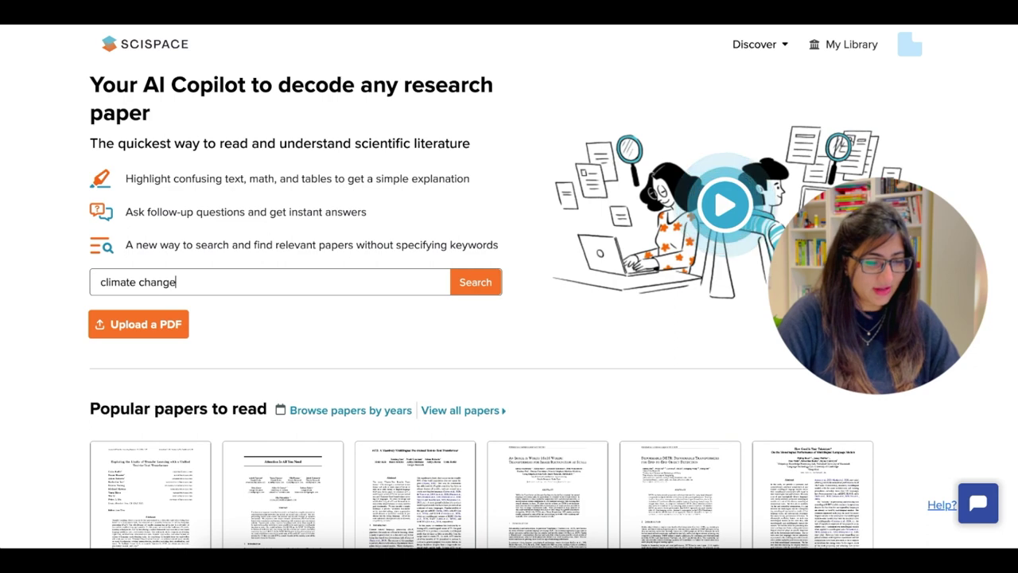
key(Return)
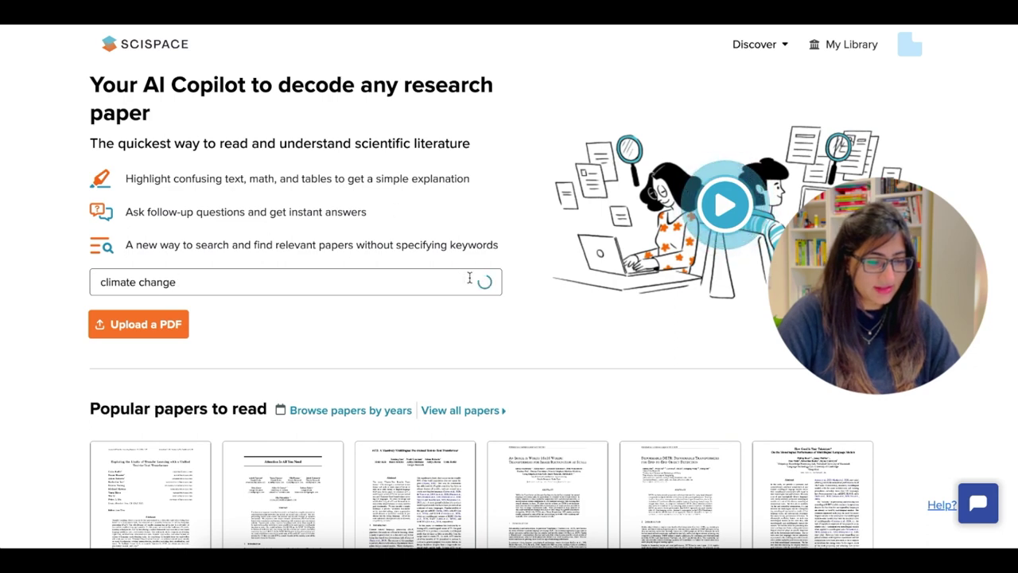
click(483, 284)
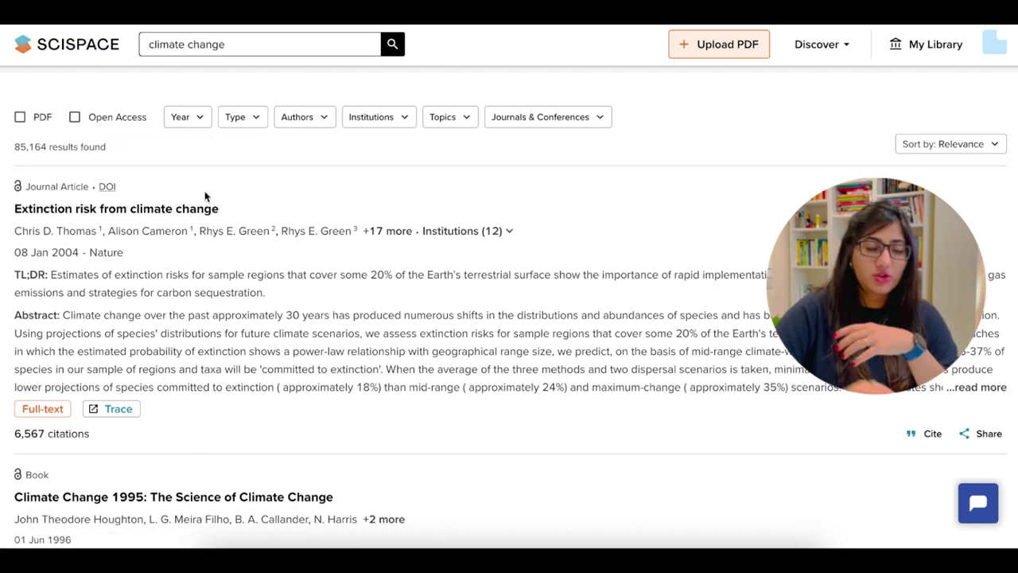
Step: Filter the climate change results to open-access papers from the last 3 years, leaving 4,773
click(110, 121)
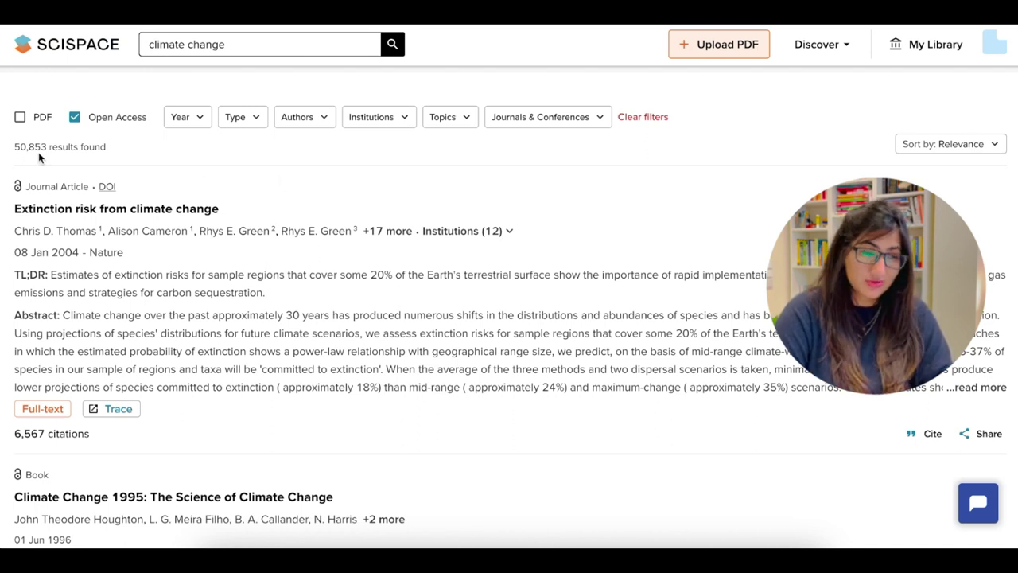
click(188, 121)
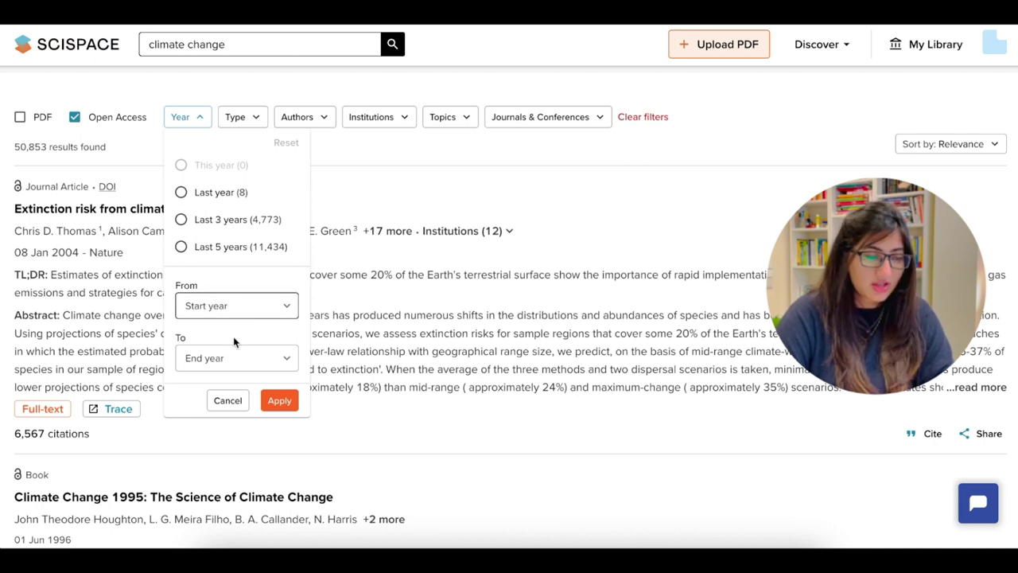
click(206, 225)
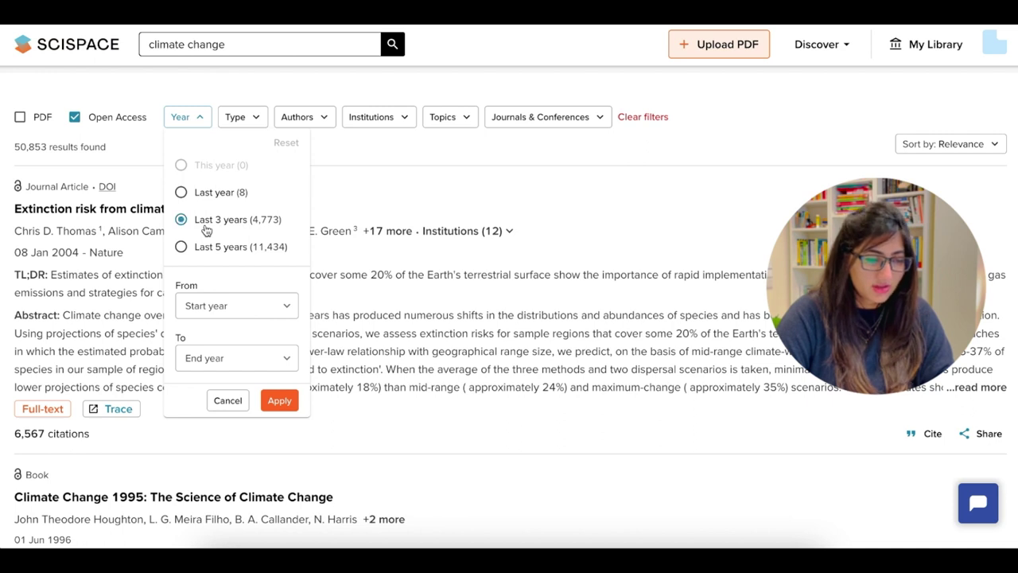
click(272, 408)
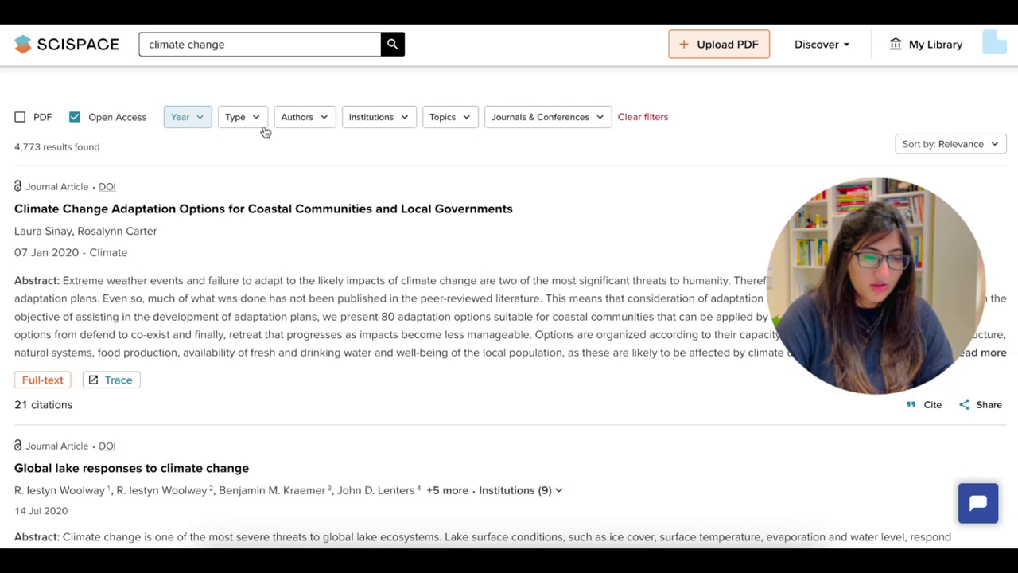
click(256, 117)
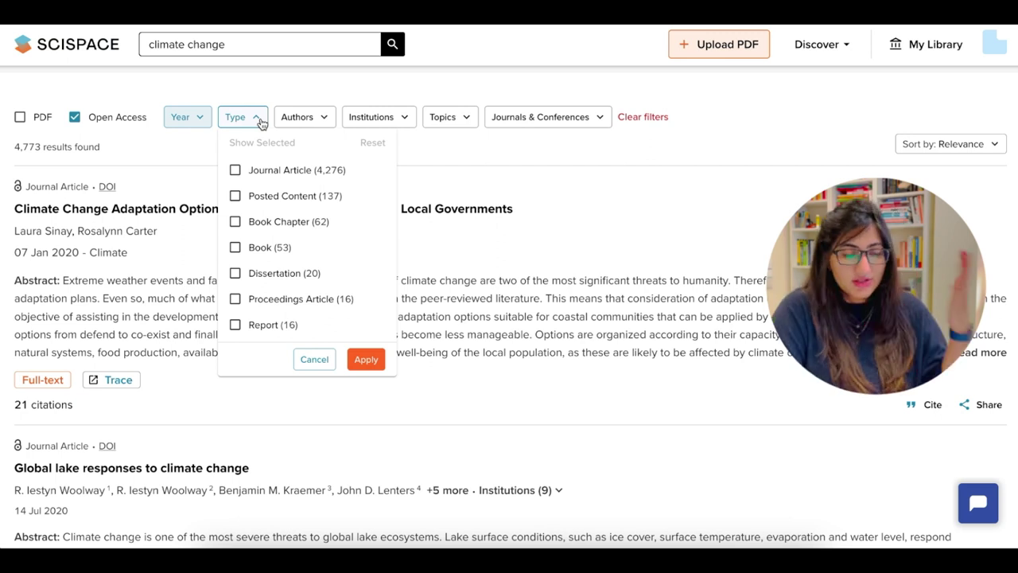
click(313, 127)
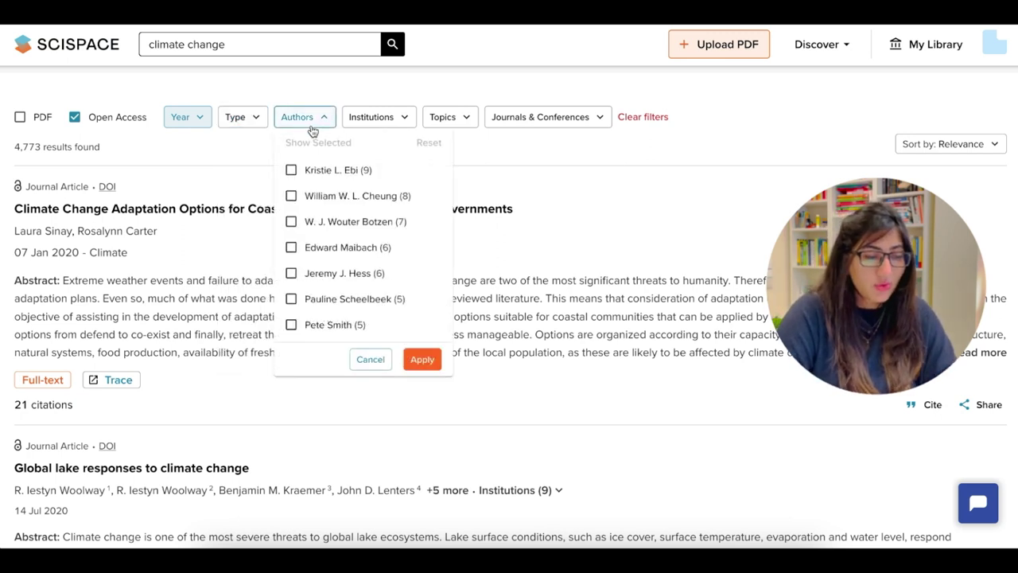
scroll(342, 221, down, 2)
scroll(342, 223, up, 2)
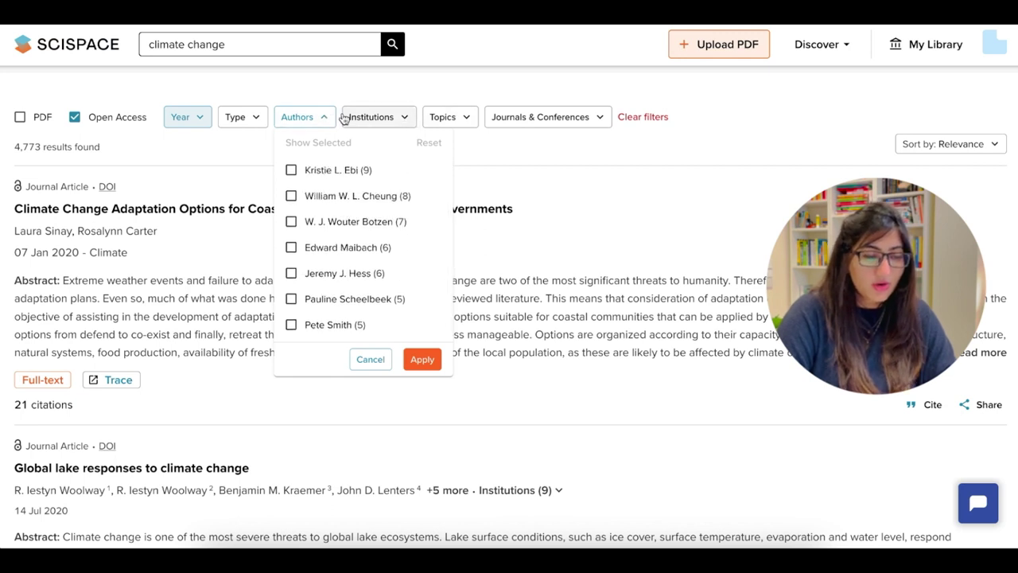
click(473, 181)
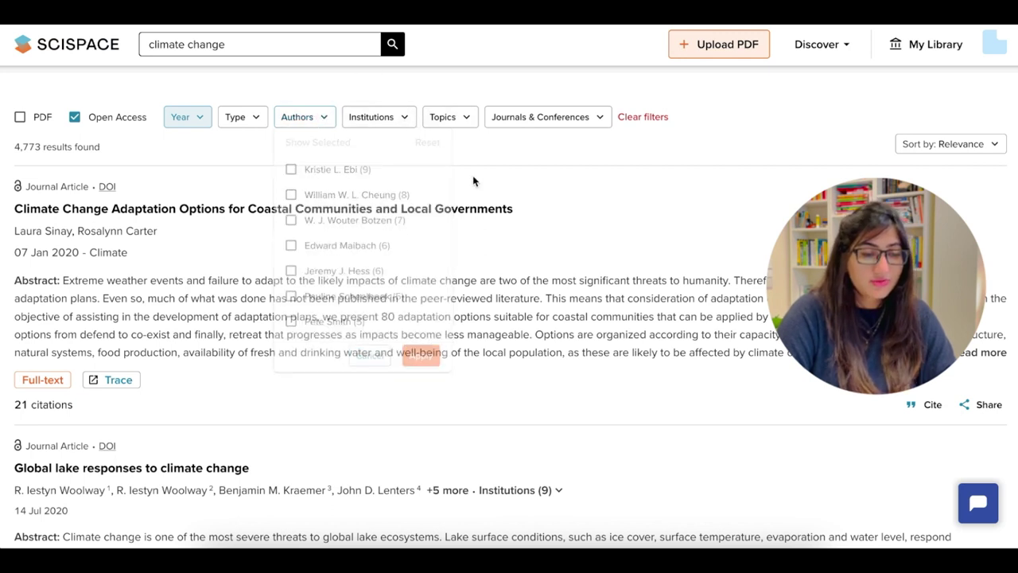
click(466, 120)
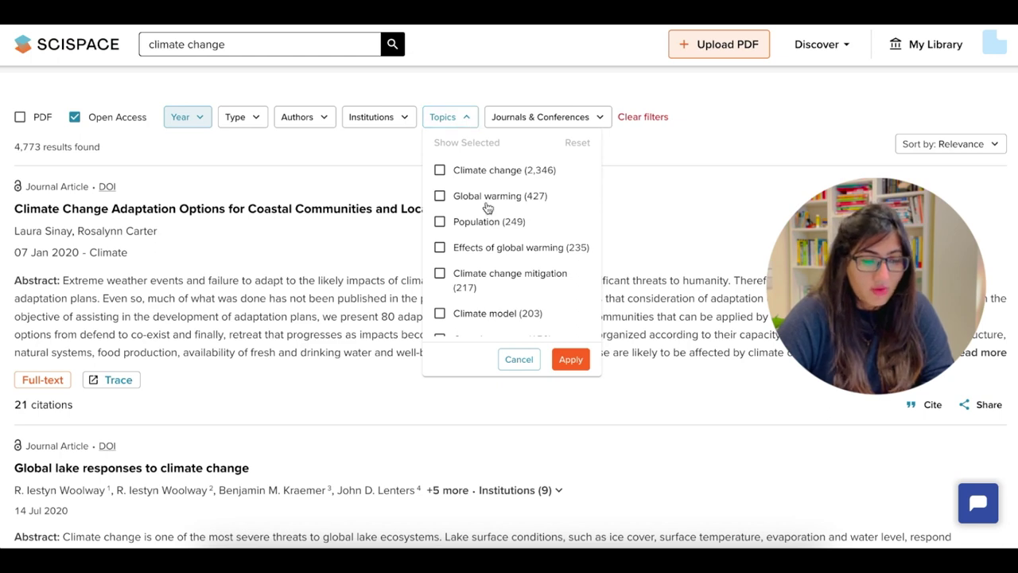
scroll(486, 206, down, 3)
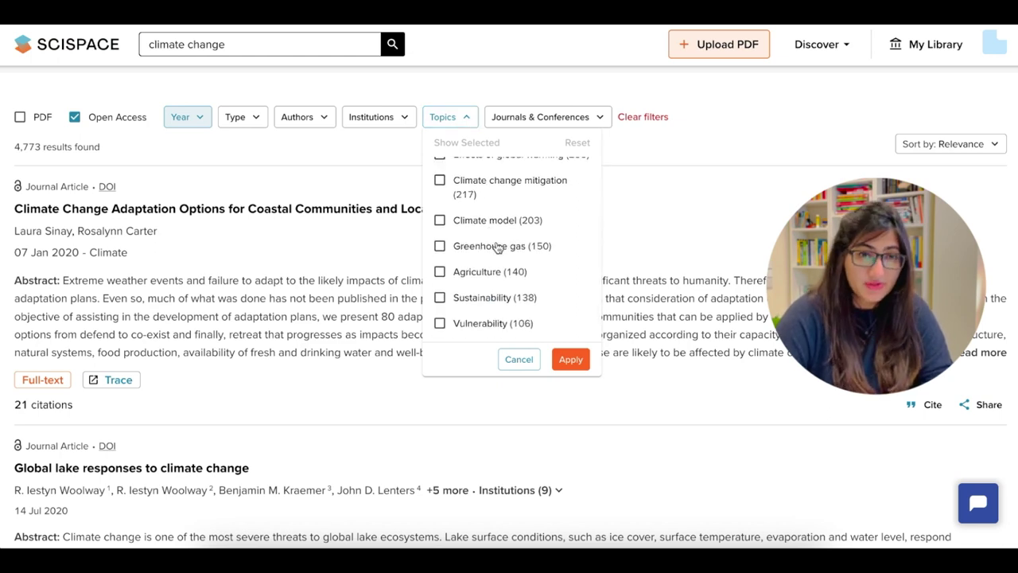
click(471, 119)
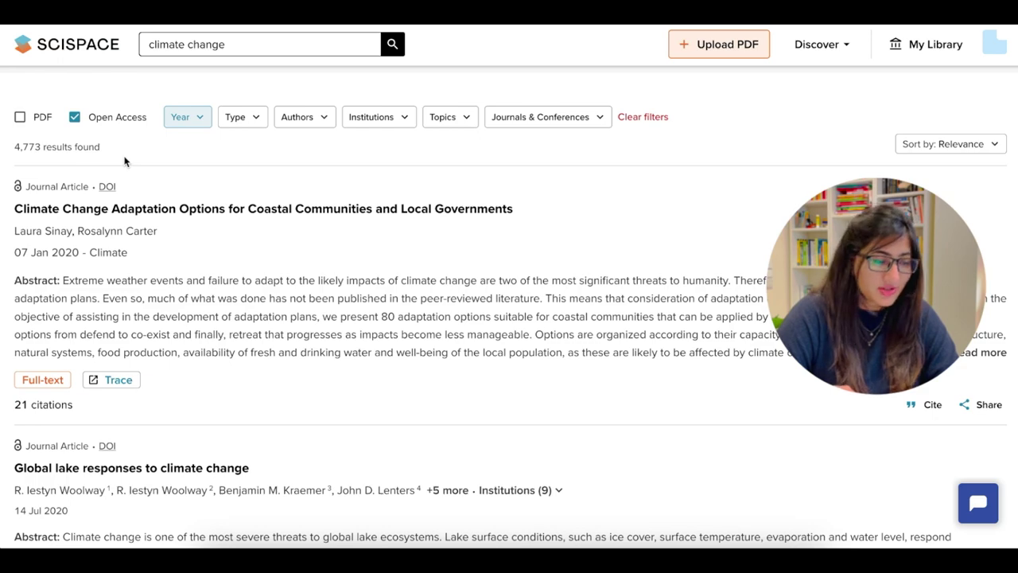
scroll(217, 152, down, 1)
Step: Open the California autumn wildfire conditions paper and expand its full abstract
scroll(218, 152, down, 2)
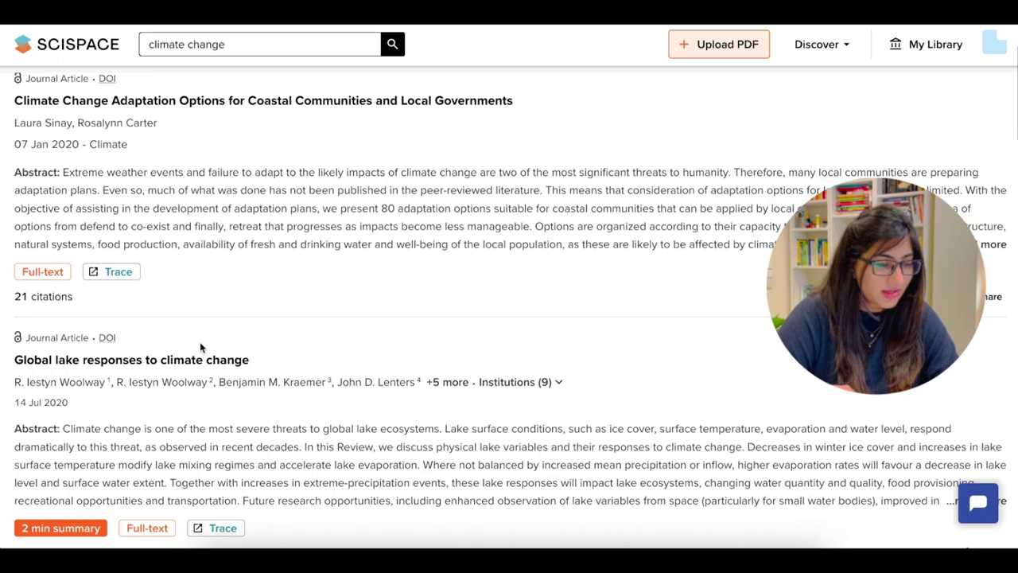
scroll(200, 346, down, 3)
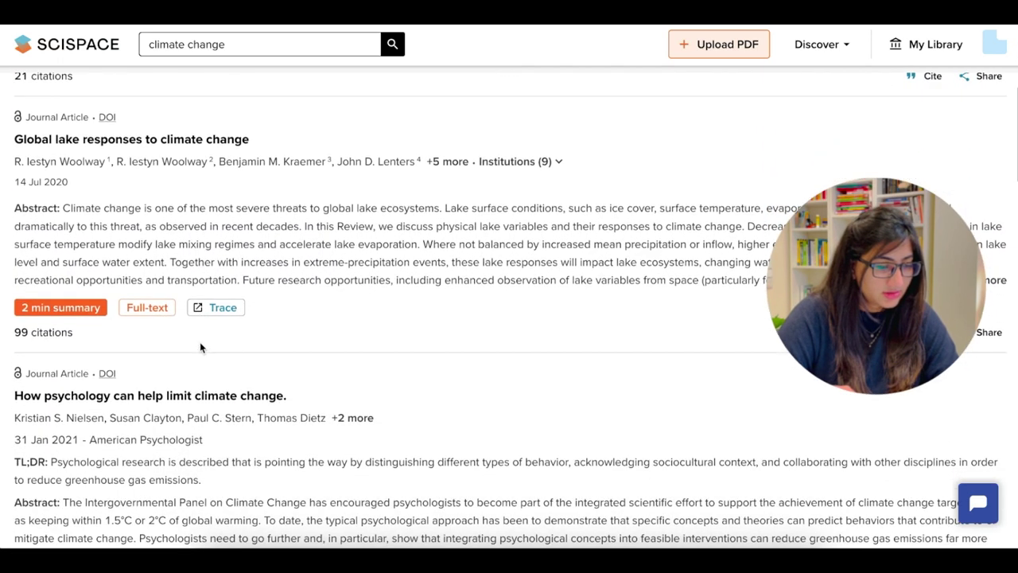
scroll(199, 342, down, 7)
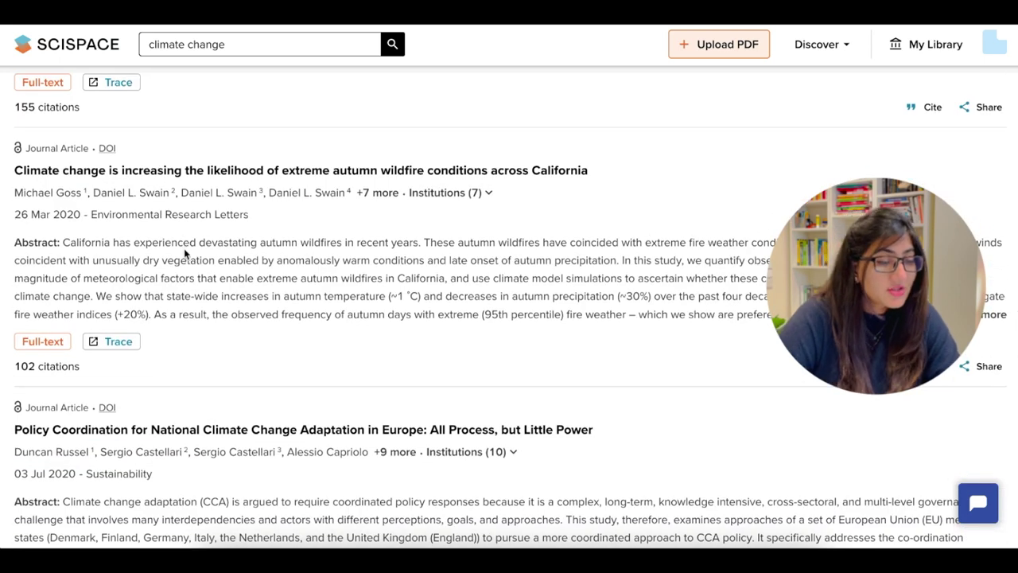
click(221, 170)
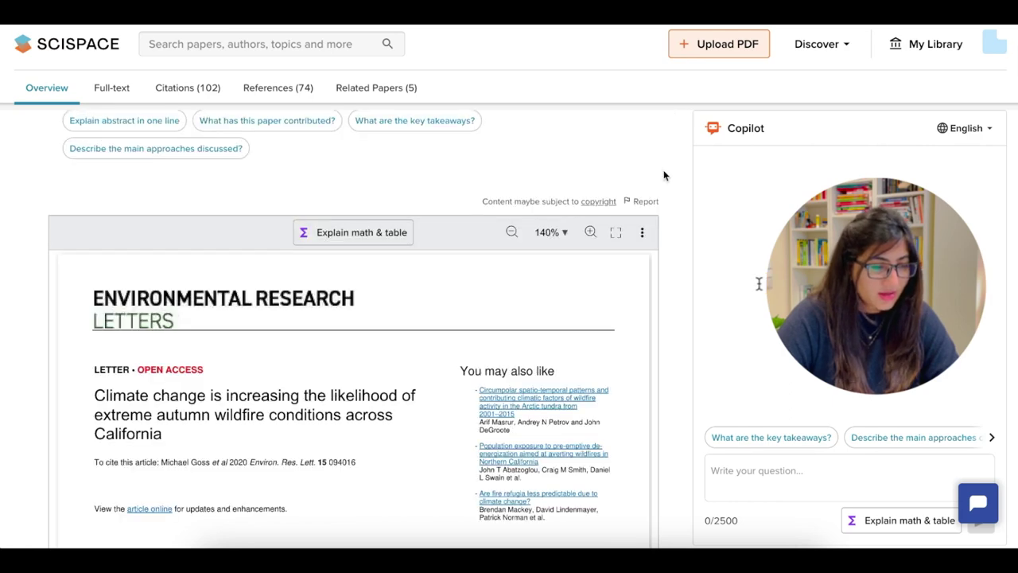
scroll(664, 175, up, 4)
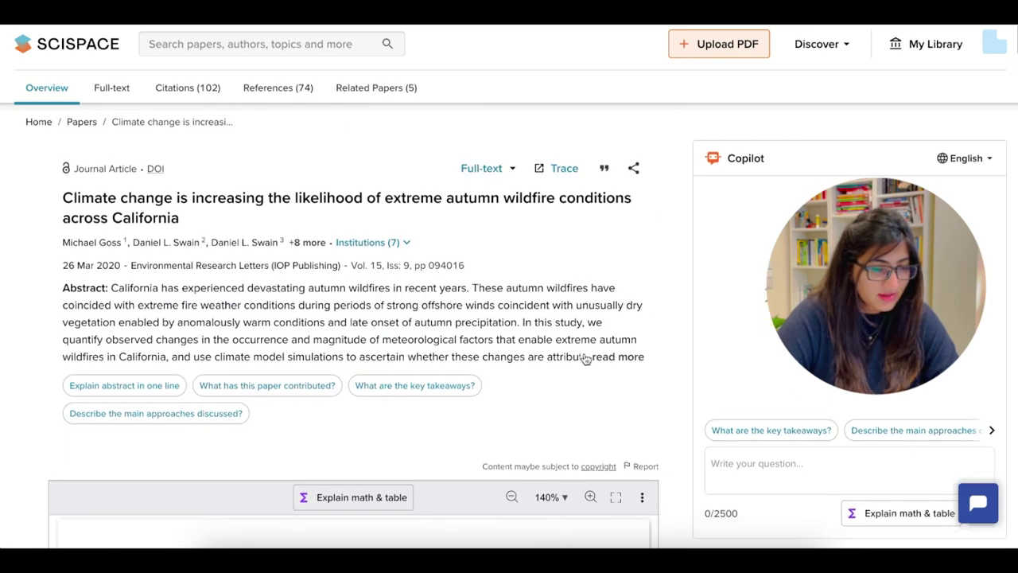
click(613, 358)
scroll(612, 355, down, 1)
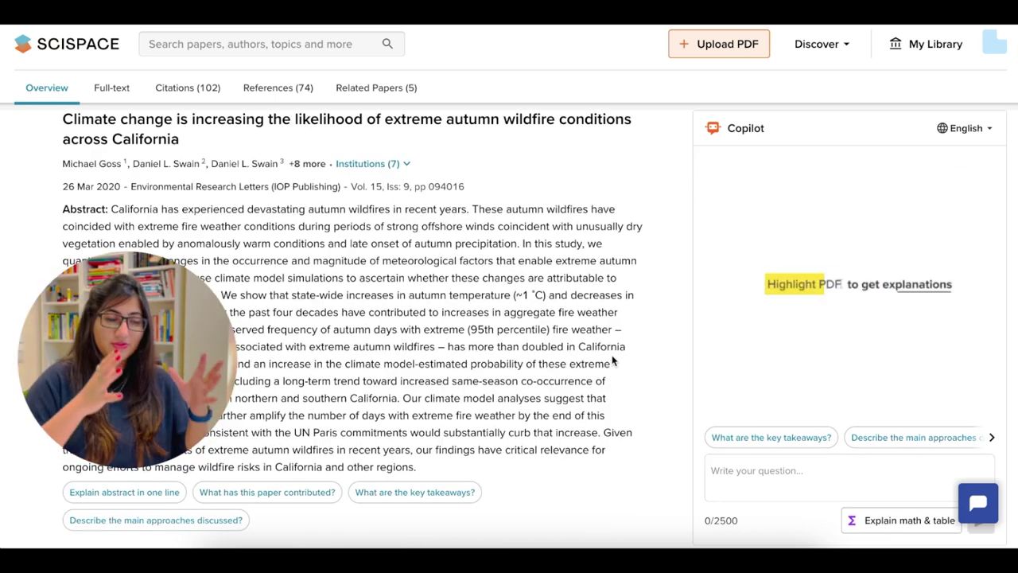
Step: Select the demographic factors and wildland-urban interface passage so Copilot explains it
drag(765, 128, 728, 138)
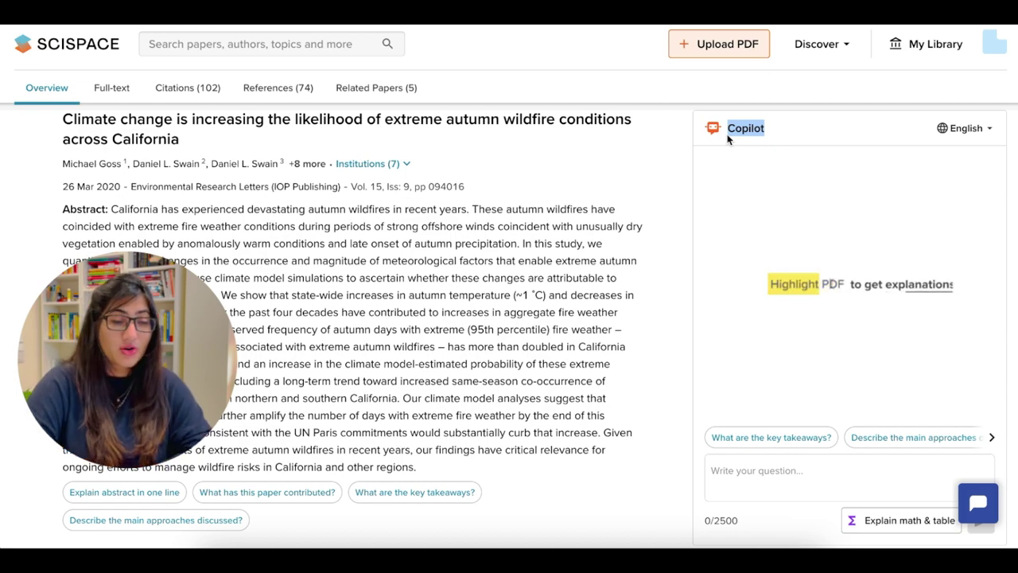
scroll(423, 326, down, 10)
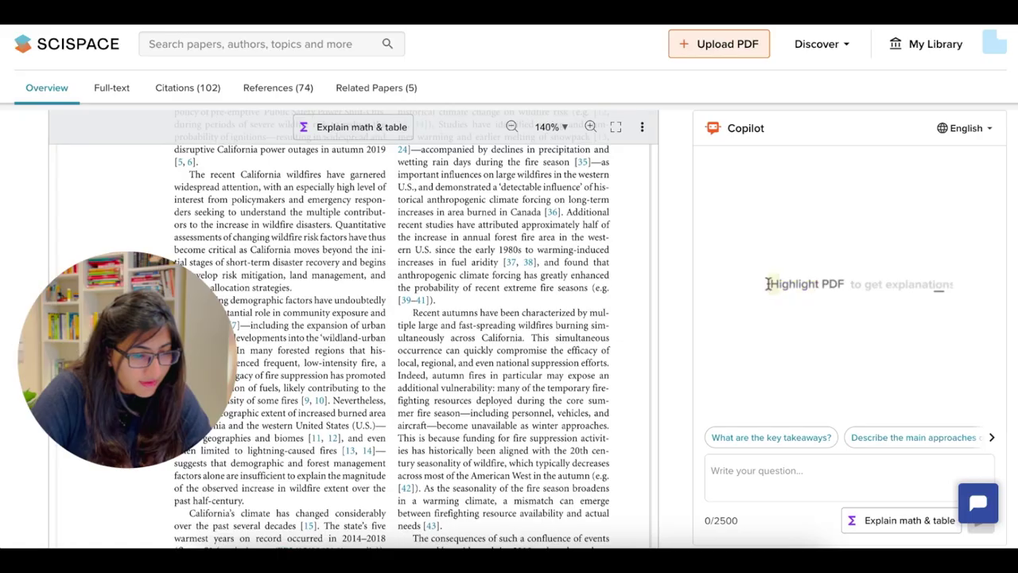
drag(215, 300, 334, 400)
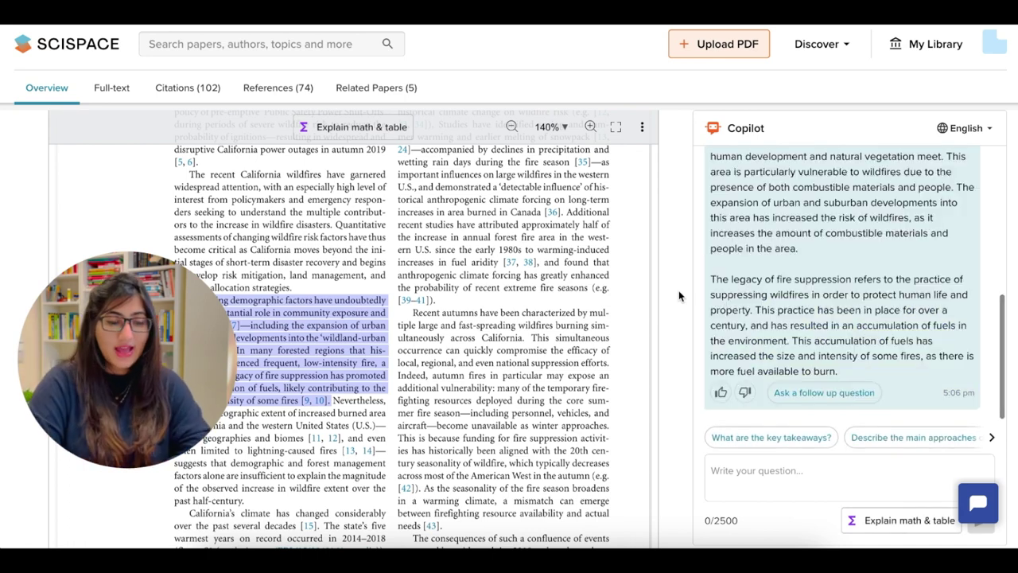
scroll(708, 282, up, 5)
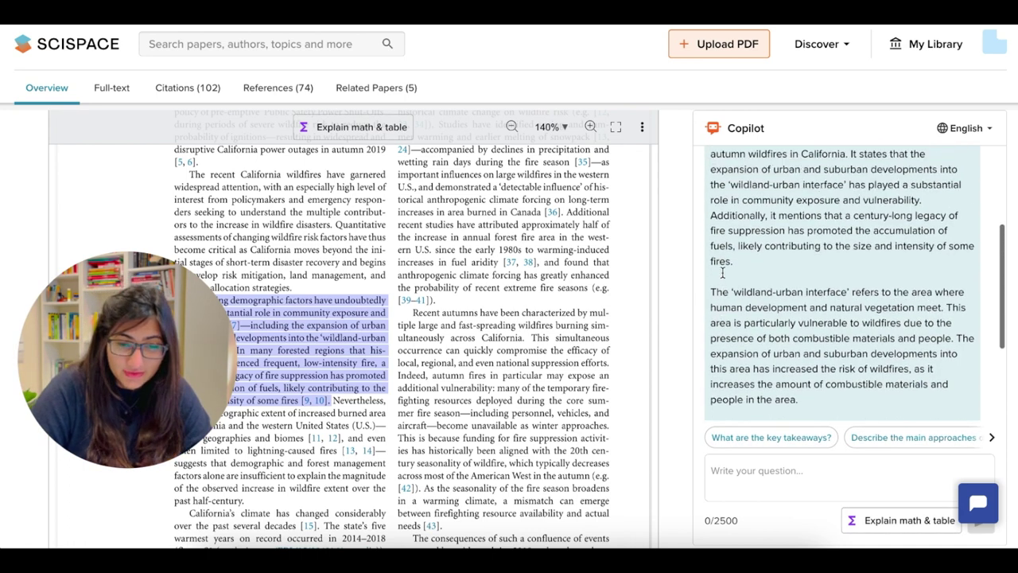
scroll(895, 307, down, 5)
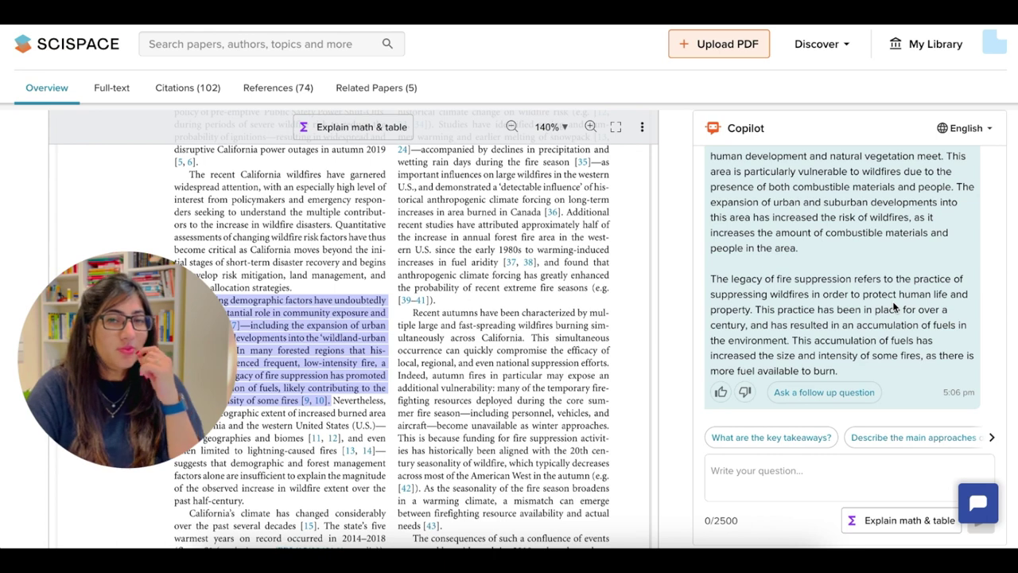
scroll(895, 307, up, 4)
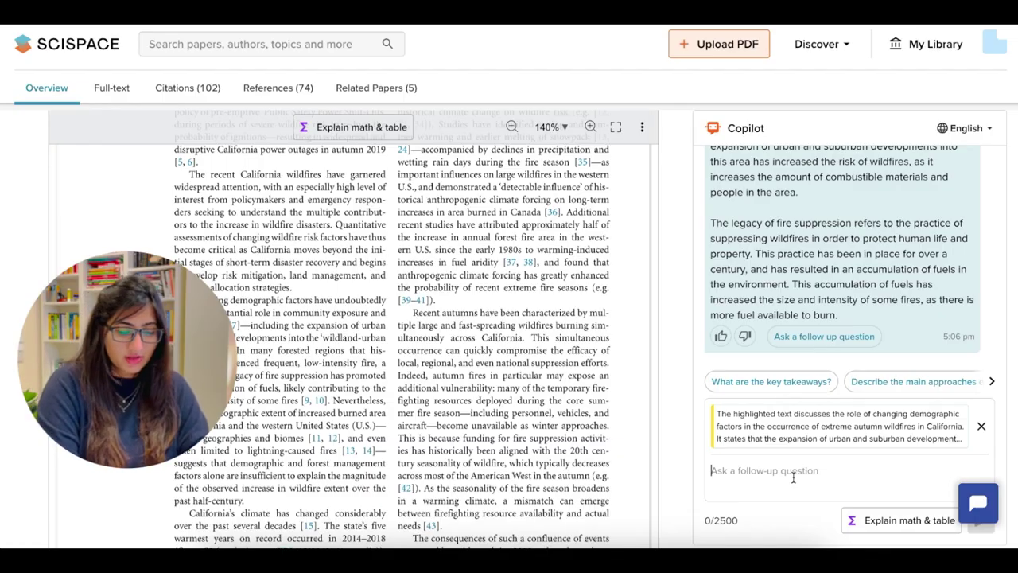
Step: Discard the drafted follow-up and ask Copilot what's unique about this paper
text(This is )
text(is the )
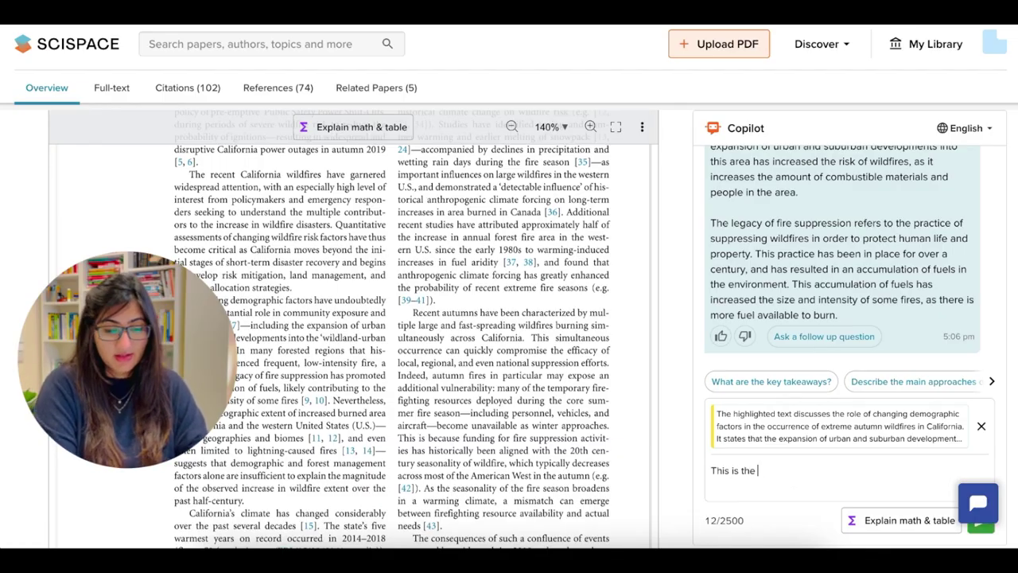
text(space for your followup)
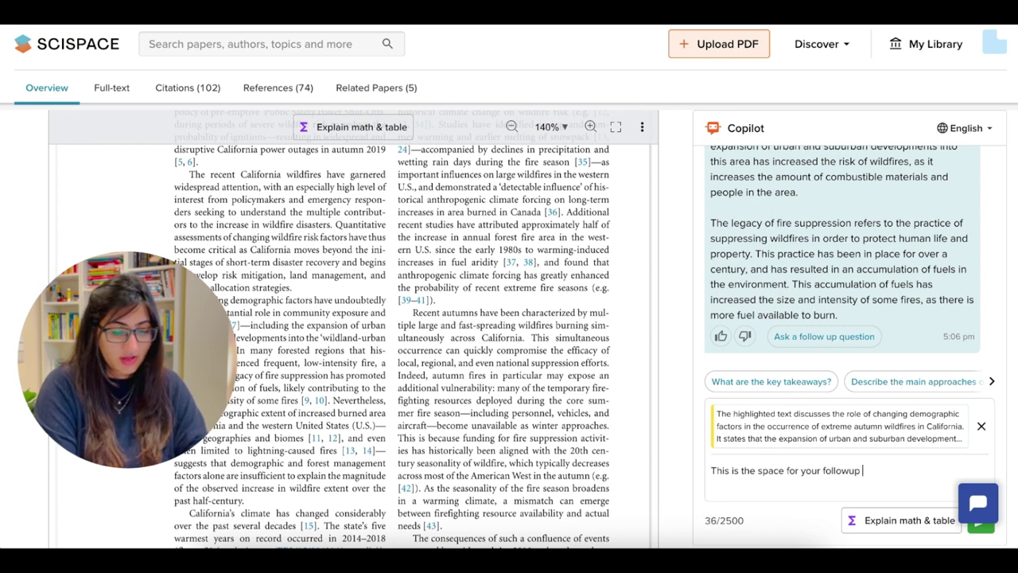
key(Return)
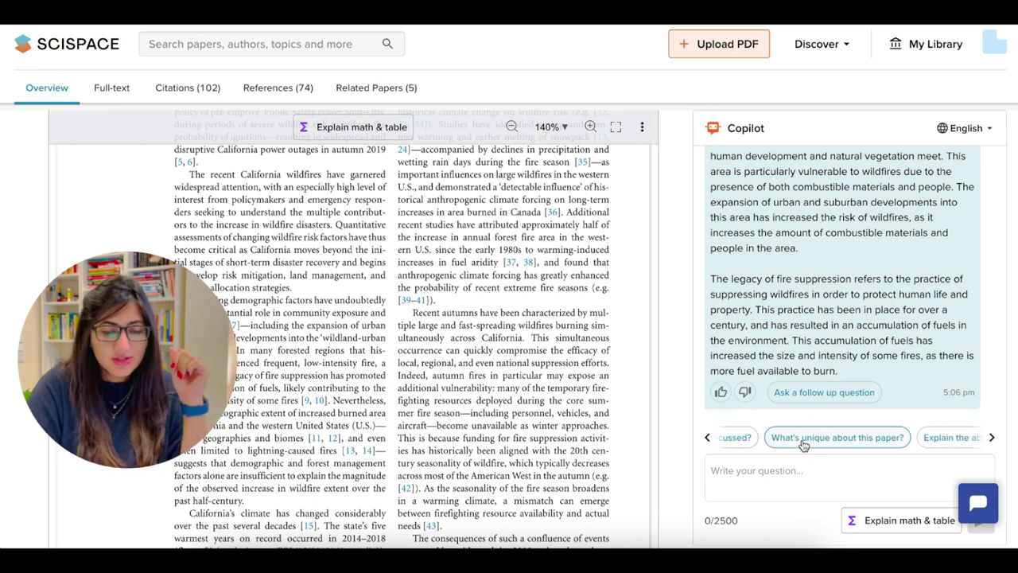
click(804, 442)
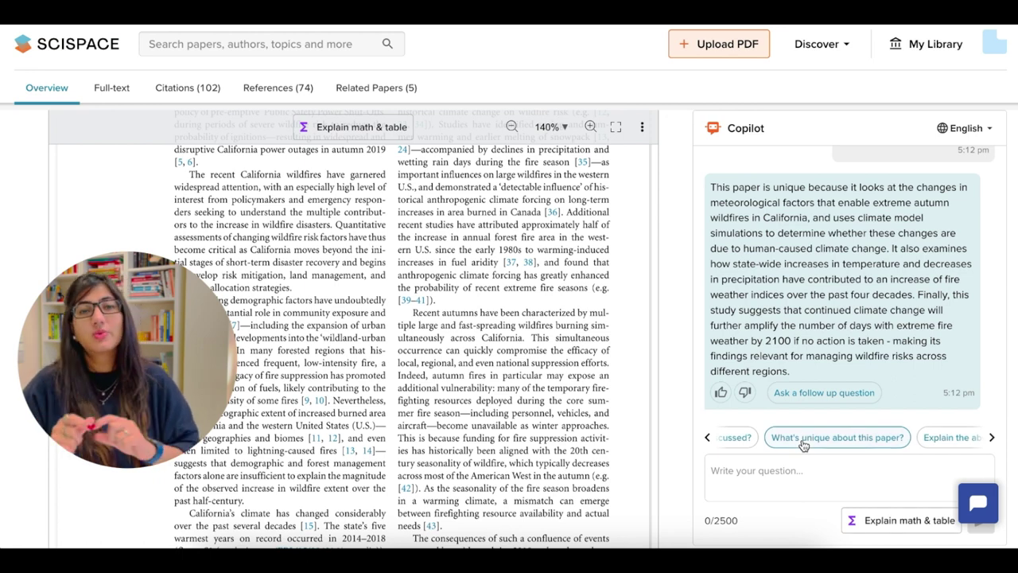
Step: Read Copilot's answer while scrolling the paper to the California Autumn Trends figure on page 6
scroll(824, 338, up, 2)
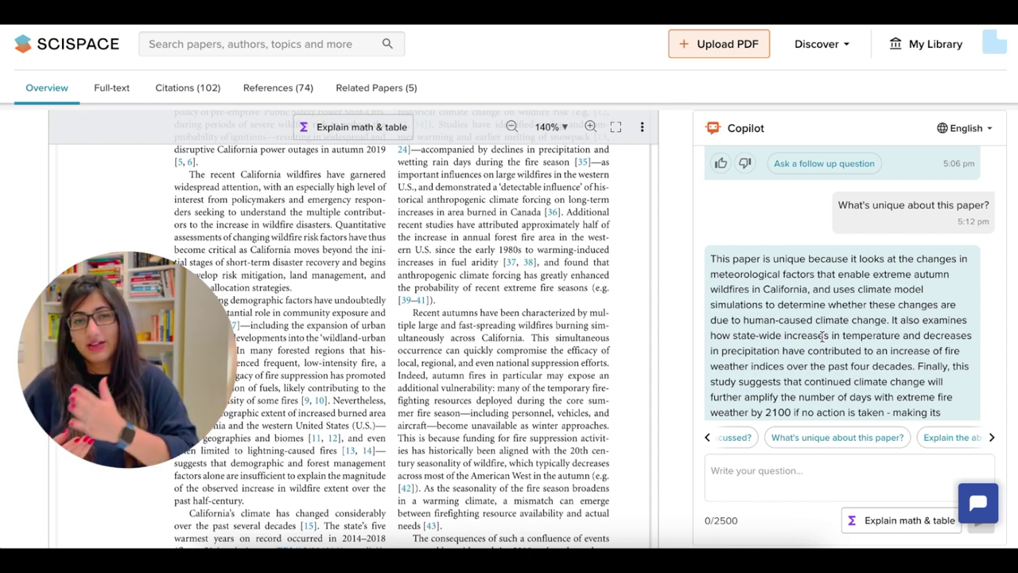
scroll(824, 337, down, 2)
scroll(583, 411, down, 4)
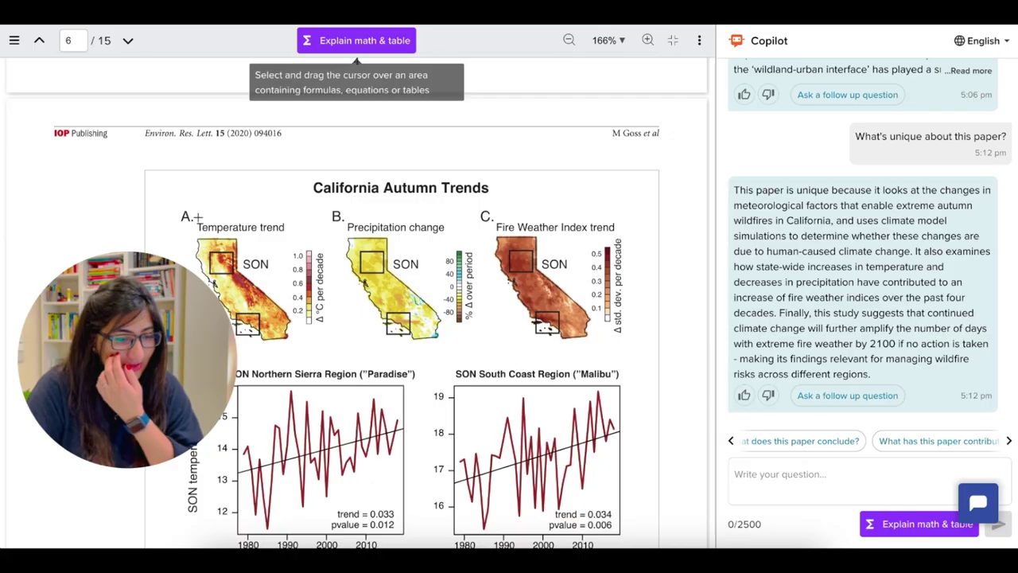
Step: Snip panel A's temperature trend map for Copilot, which explains 1°C warming since the early 1980s
drag(172, 204, 328, 356)
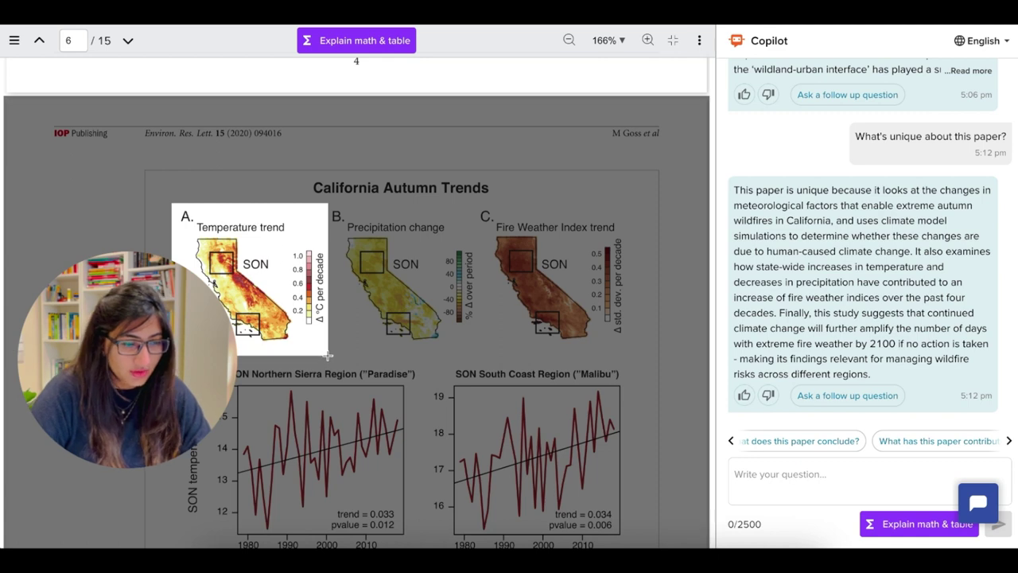
click(879, 531)
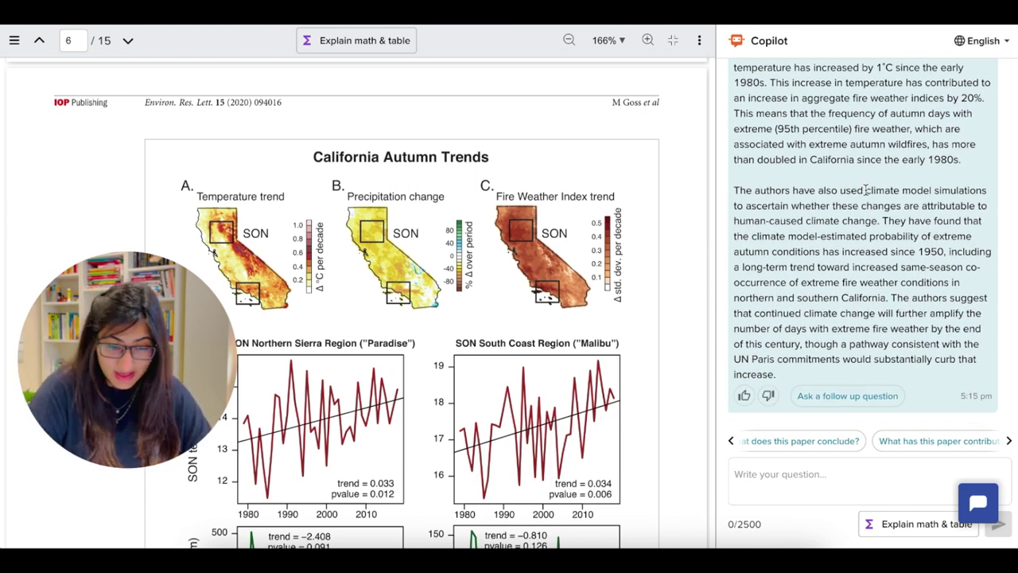
drag(867, 191, 991, 199)
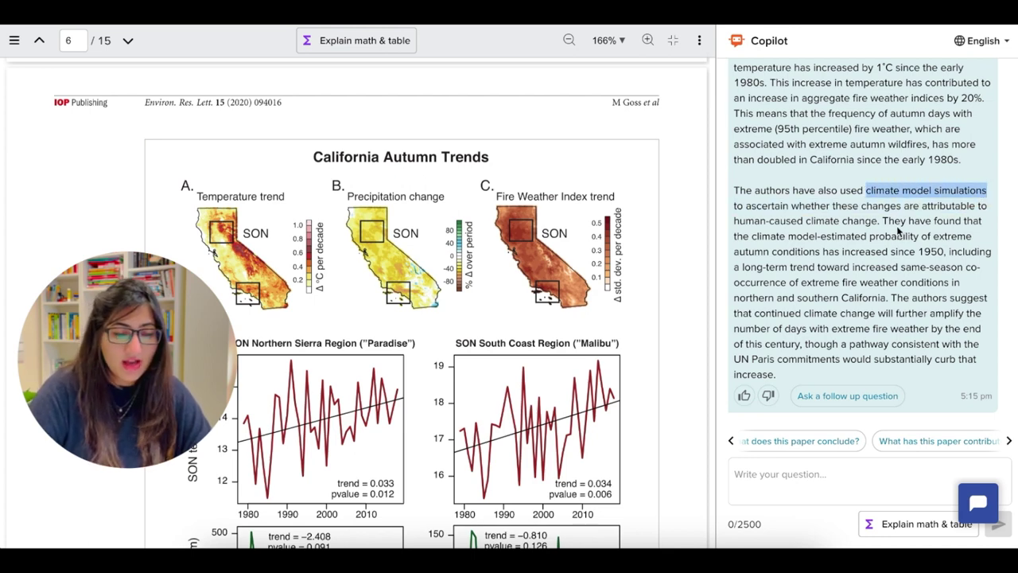
click(864, 268)
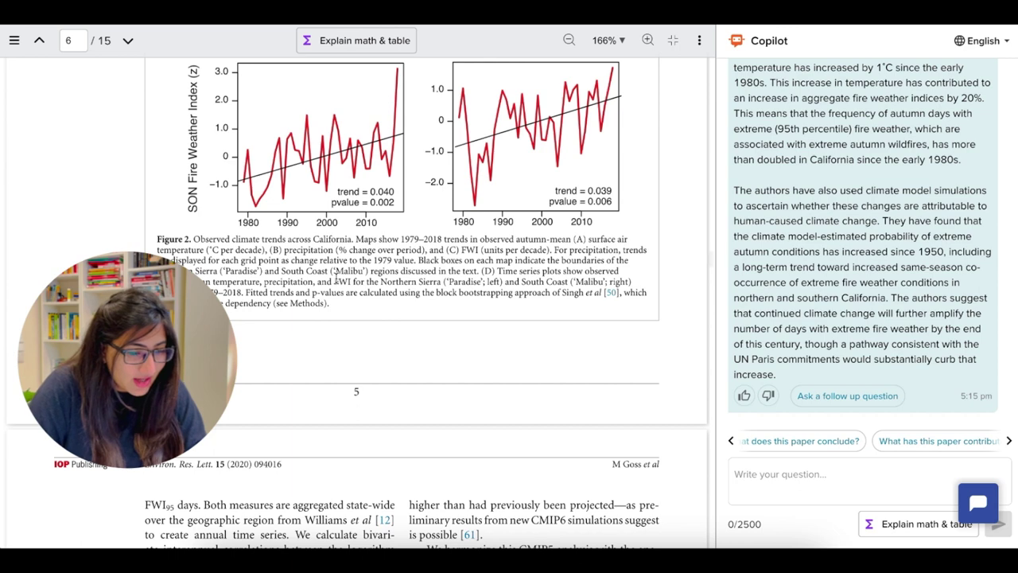
Step: Select 'FWI' in the figure caption so Copilot explains the acronym
drag(334, 280, 352, 277)
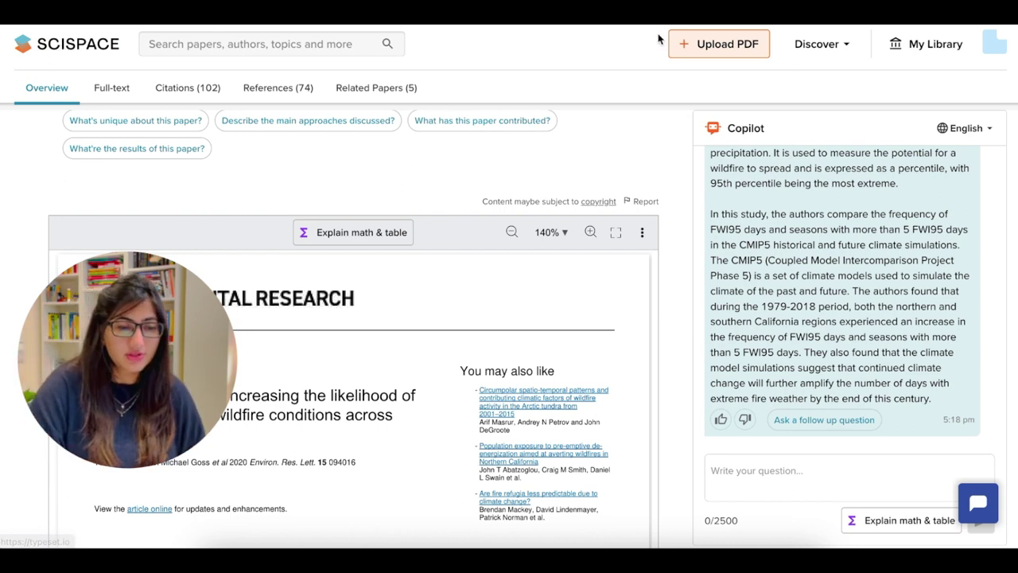
Step: Go to My Library
click(697, 46)
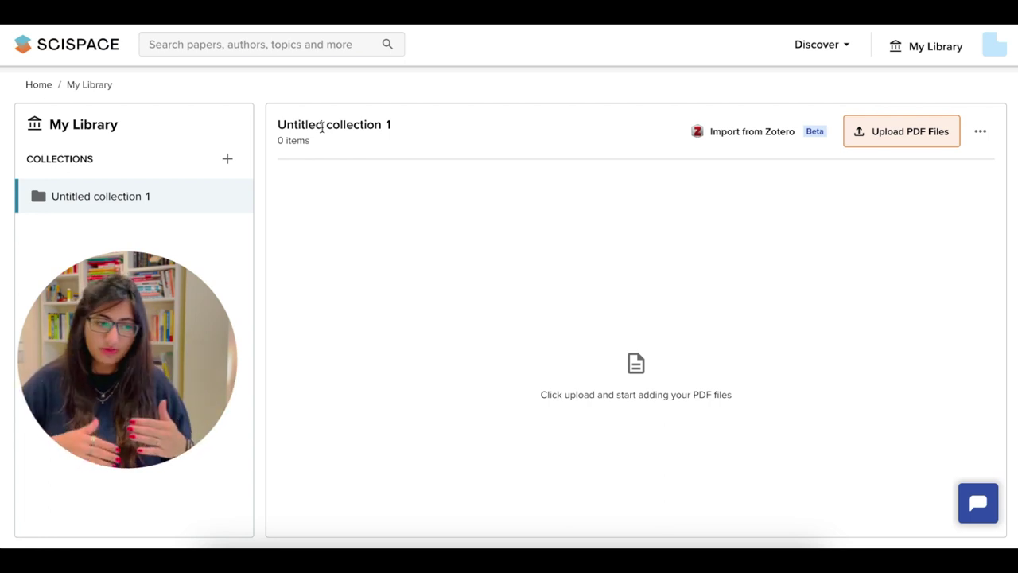
Step: Create two library collections named 'Climate change' and 'Agriculture impacts'
click(230, 160)
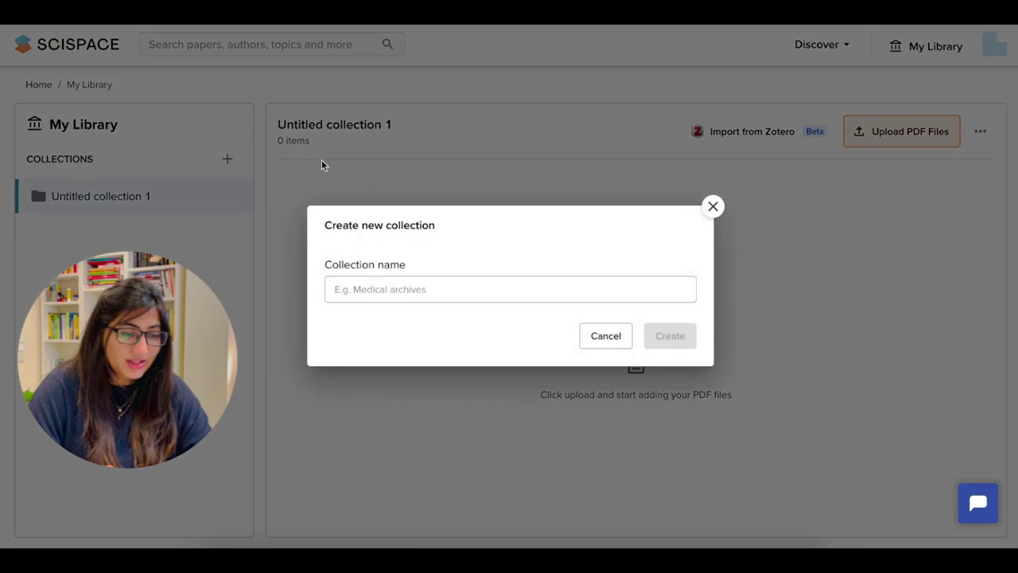
click(382, 289)
text(Climate )
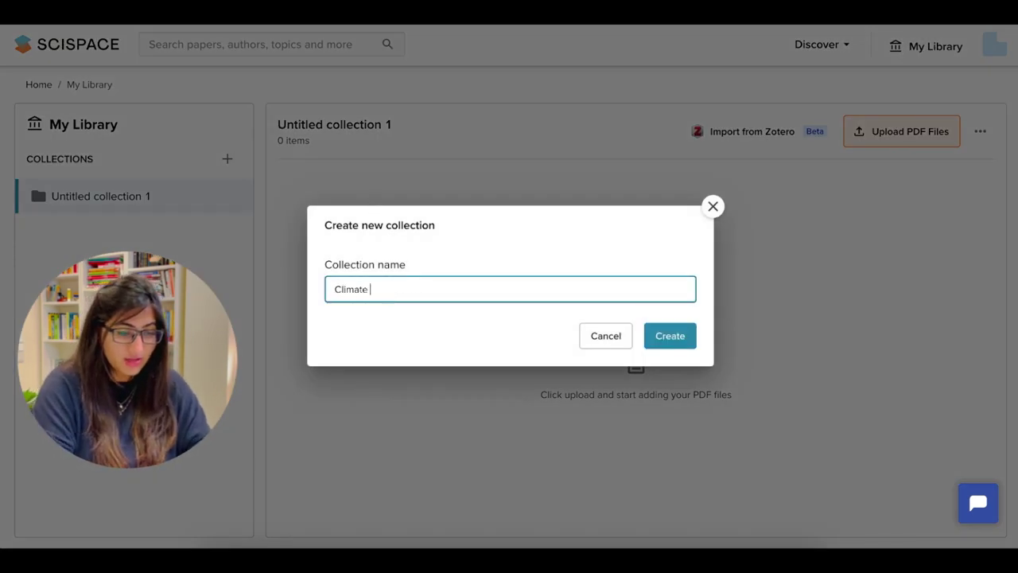
text(change)
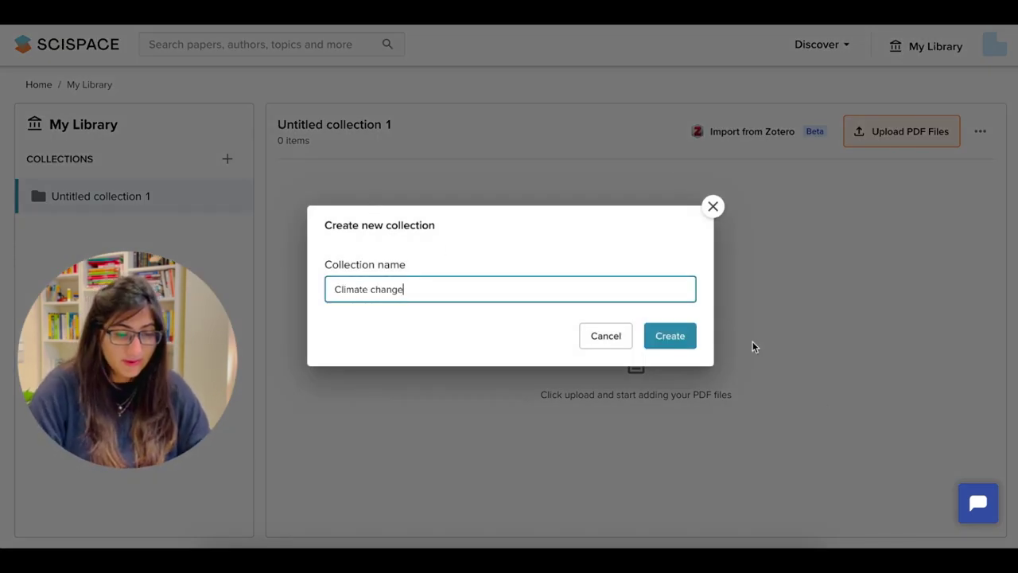
click(676, 335)
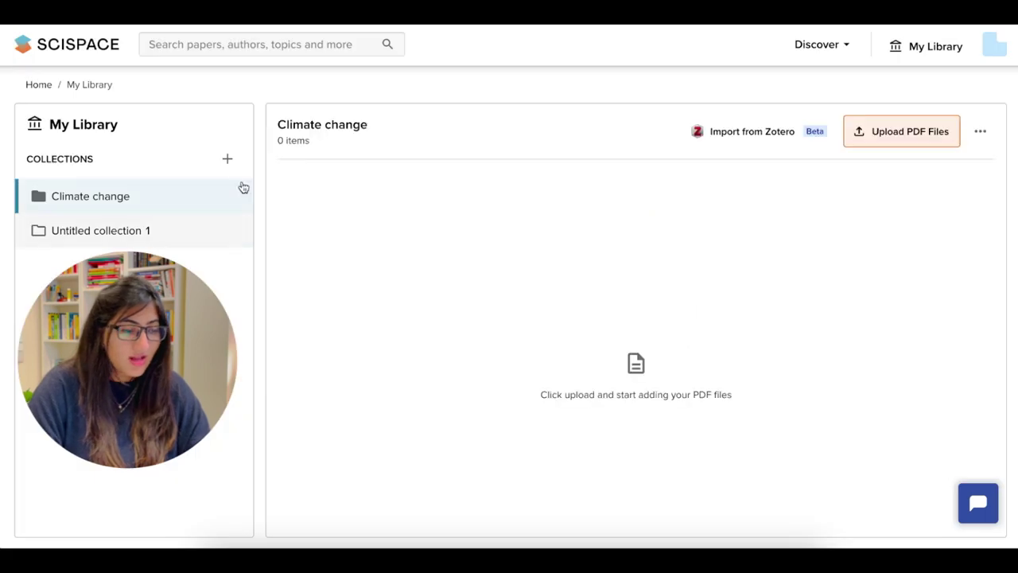
click(228, 159)
click(460, 288)
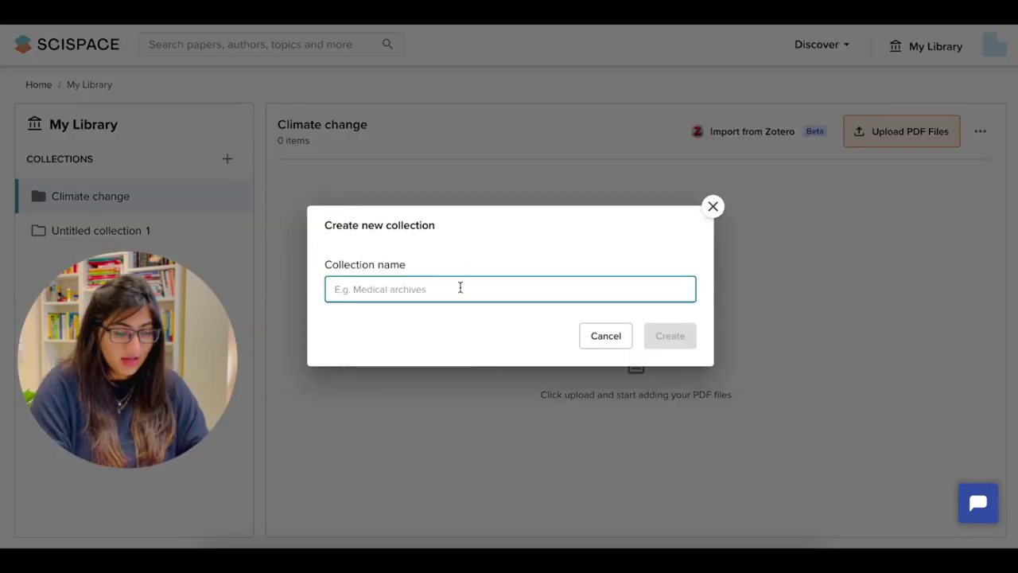
text(Agriculture impa)
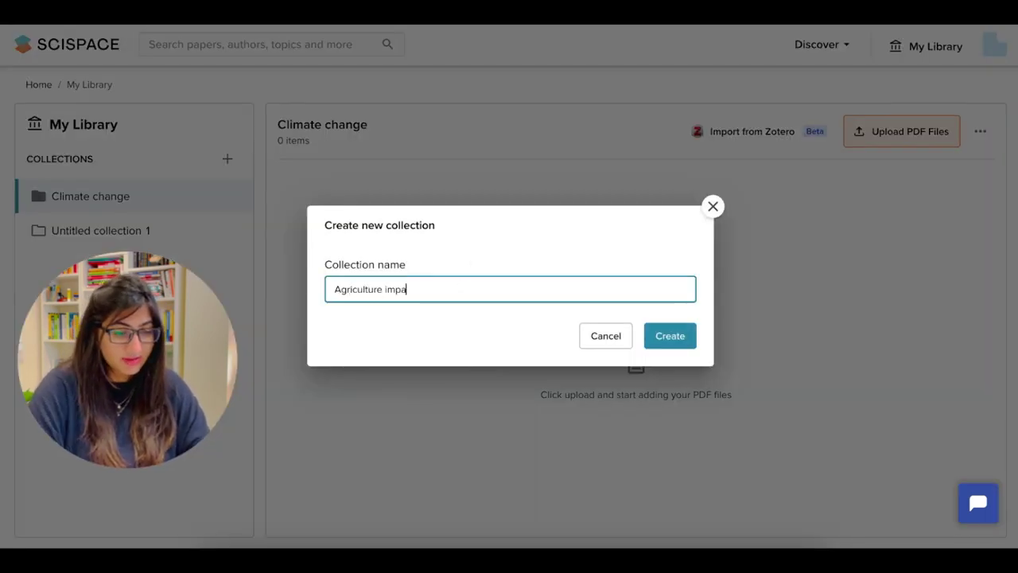
text(cts)
click(676, 333)
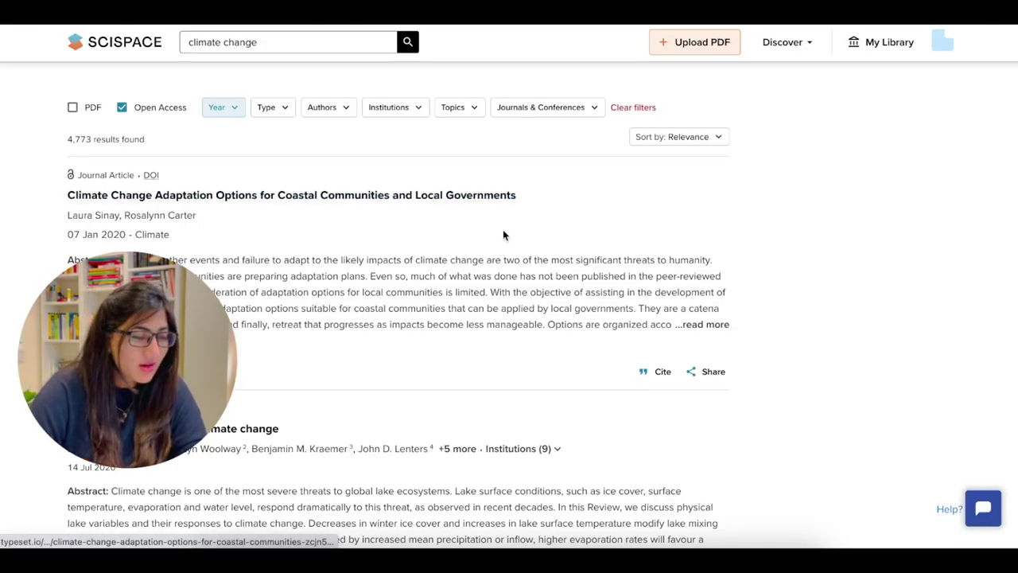
Step: Open 'Extinction risk from climate change', have Copilot explain Table 2, and rate it helpful
click(522, 277)
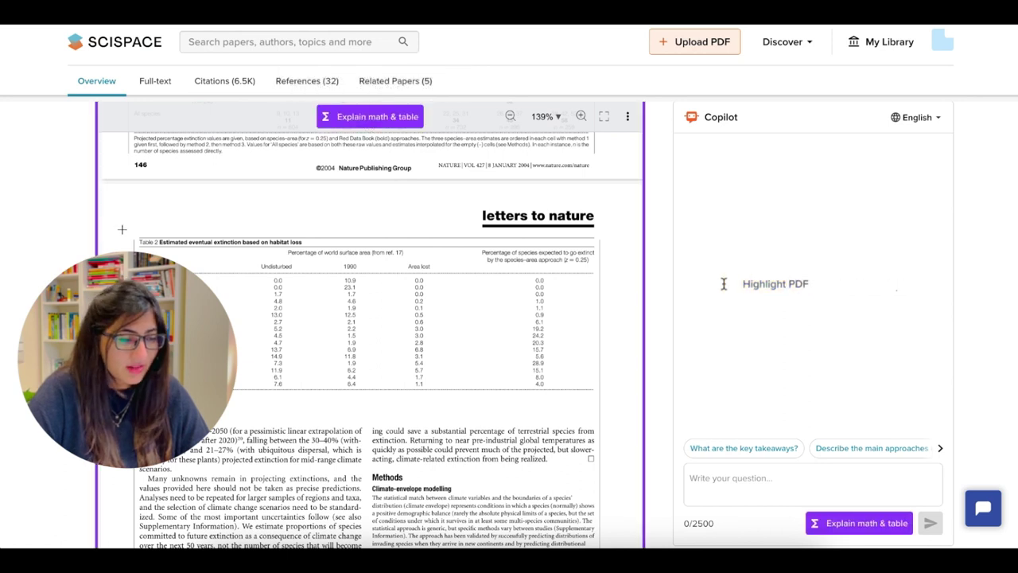
drag(133, 233, 600, 397)
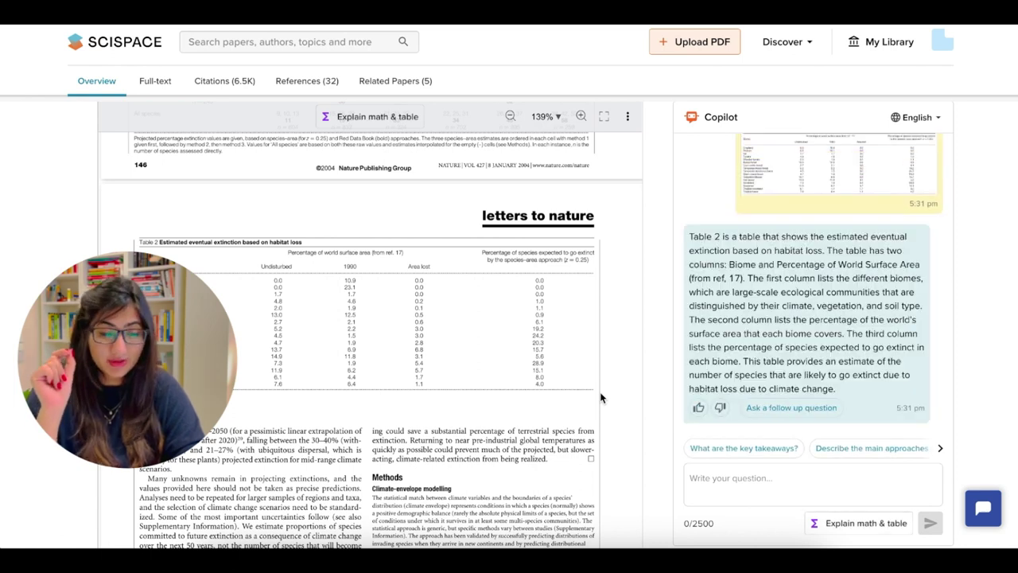
click(699, 408)
Step: Ask Copilot the follow-up 'What is the percentage of habitat loss in Africa?'
click(767, 408)
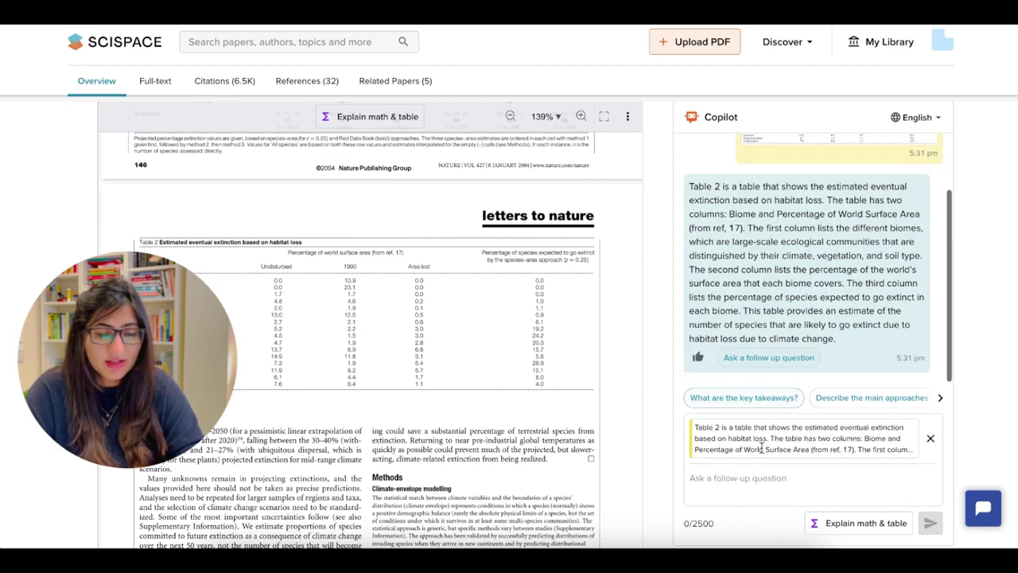
text(What )
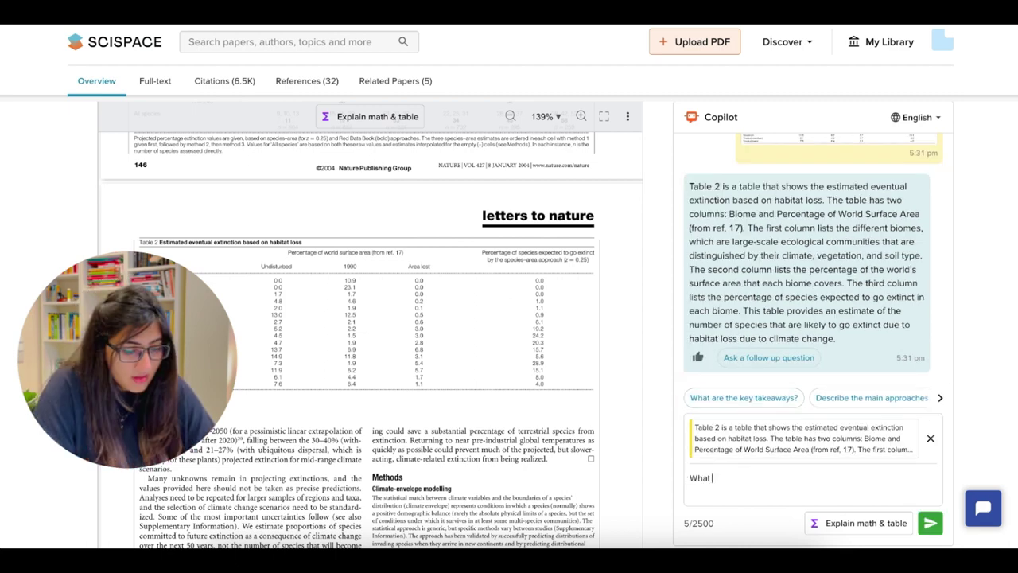
text(is the percent)
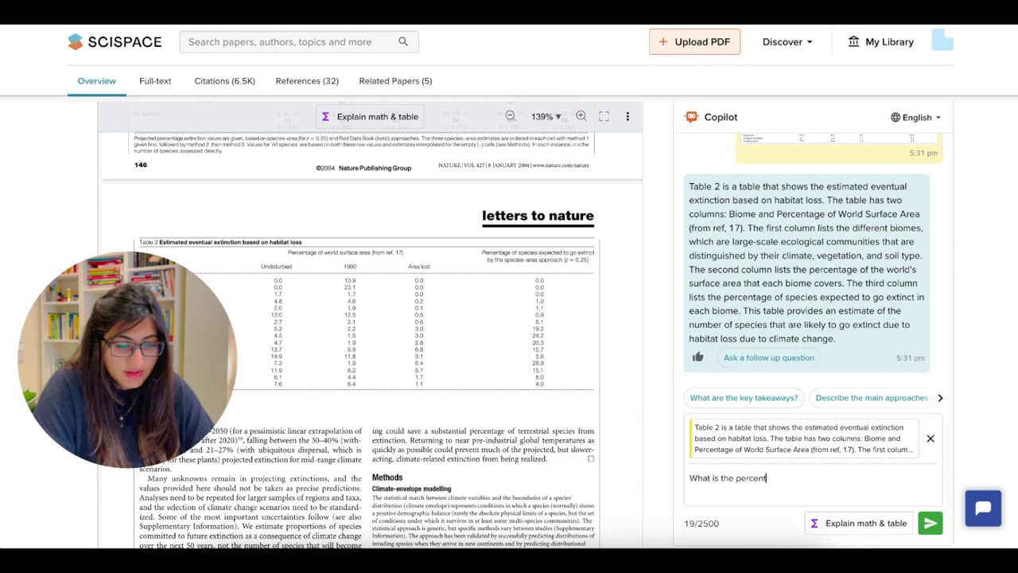
text(age of habitat loss )
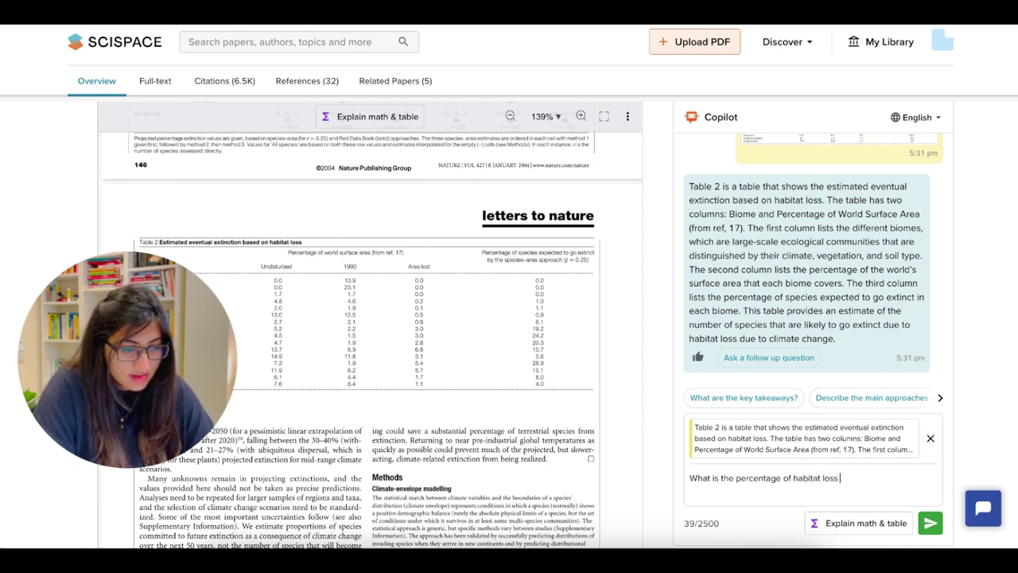
text(in Africa?)
key(Return)
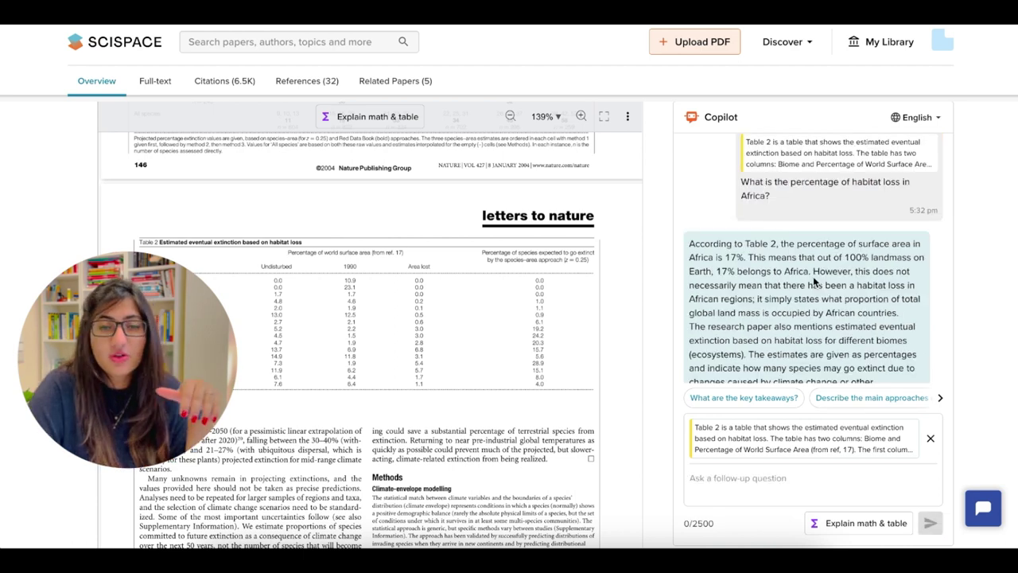
Step: Highlight the 17% Africa habitat-loss figure in Copilot's answer
scroll(813, 280, up, 1)
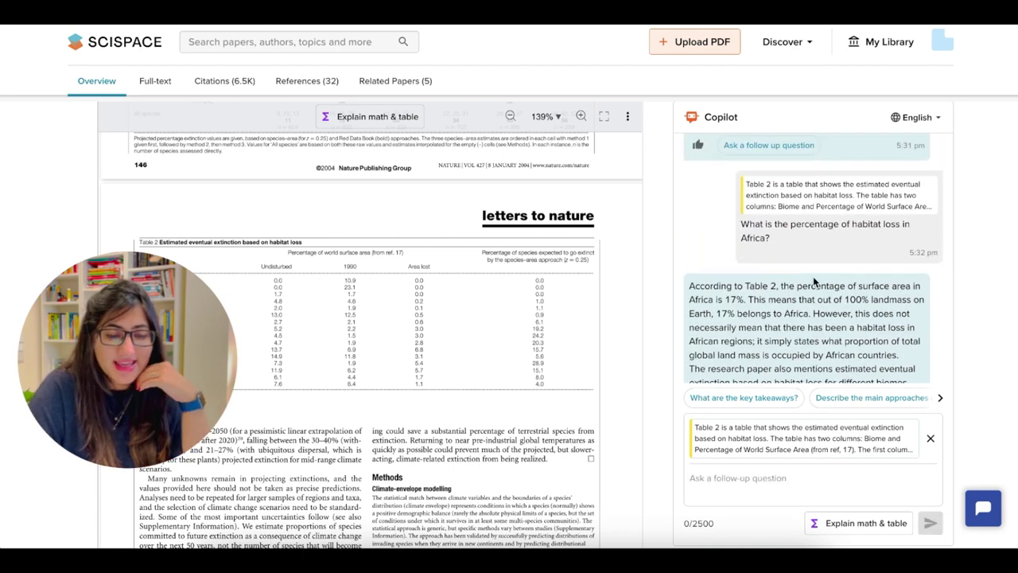
scroll(813, 276, down, 1)
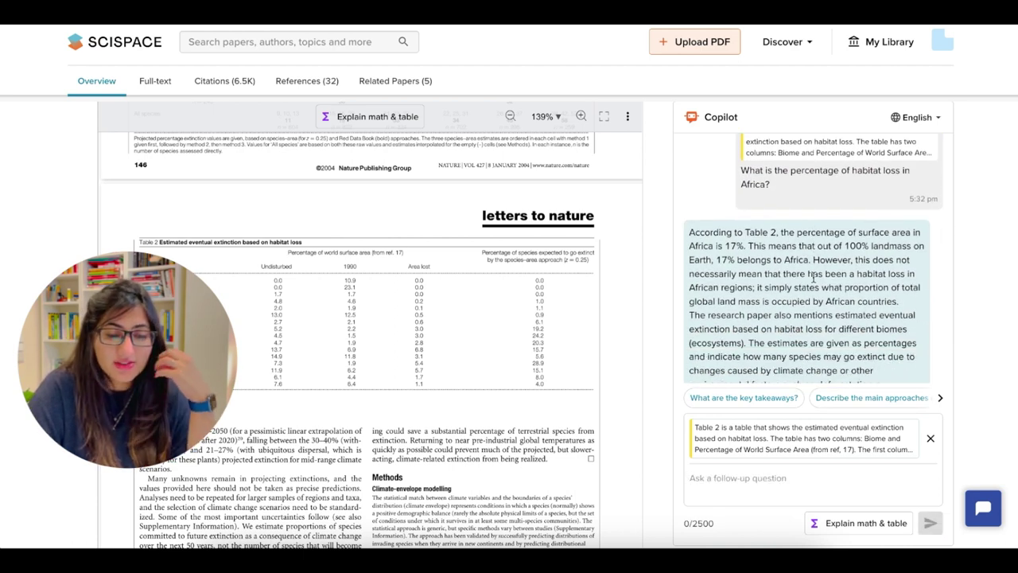
scroll(813, 276, down, 1)
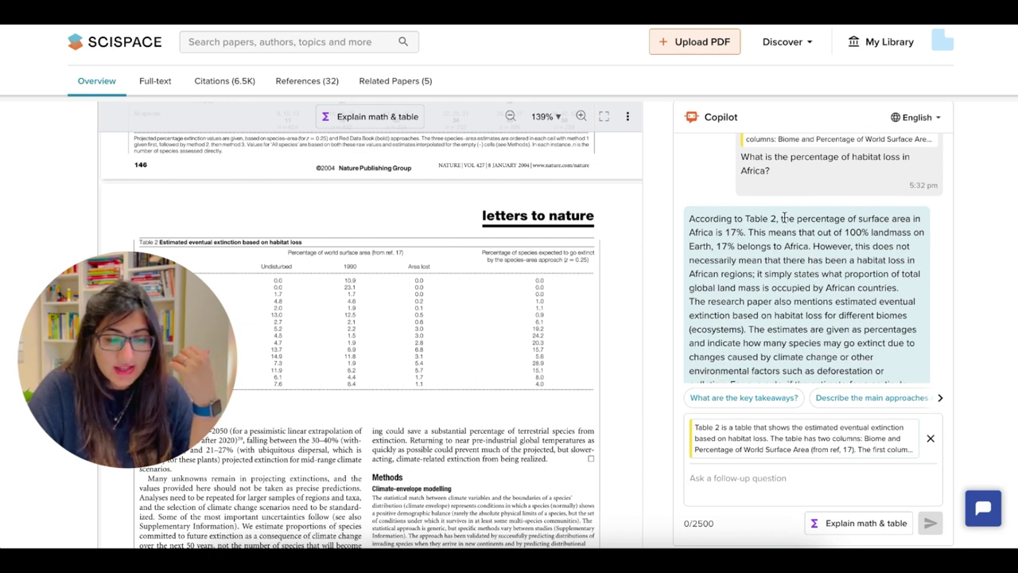
drag(782, 218, 744, 232)
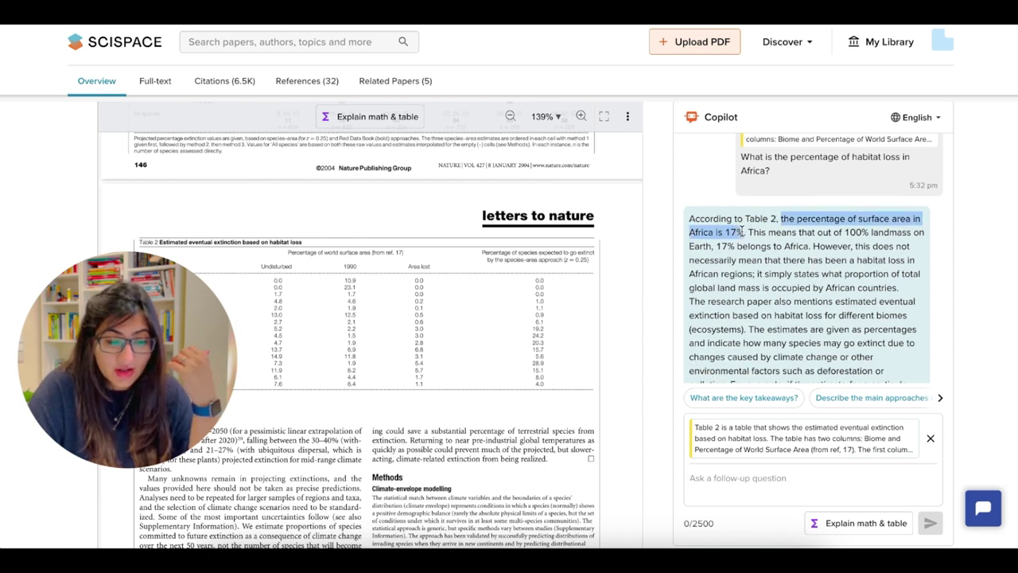
scroll(775, 285, down, 2)
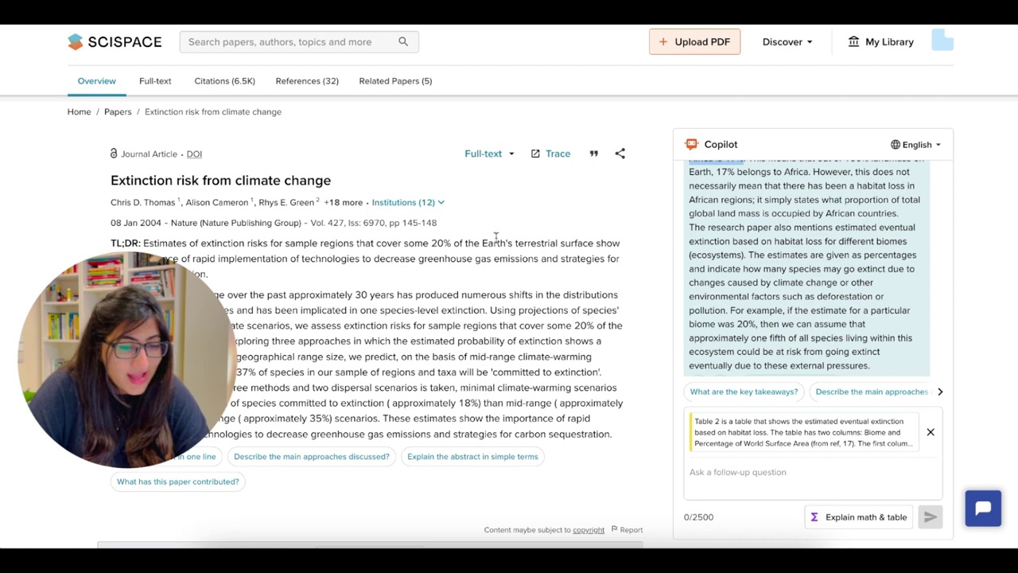
Step: Check the share options, then copy the paper's citation in Vancouver style after previewing Harvard and Chicago
click(620, 156)
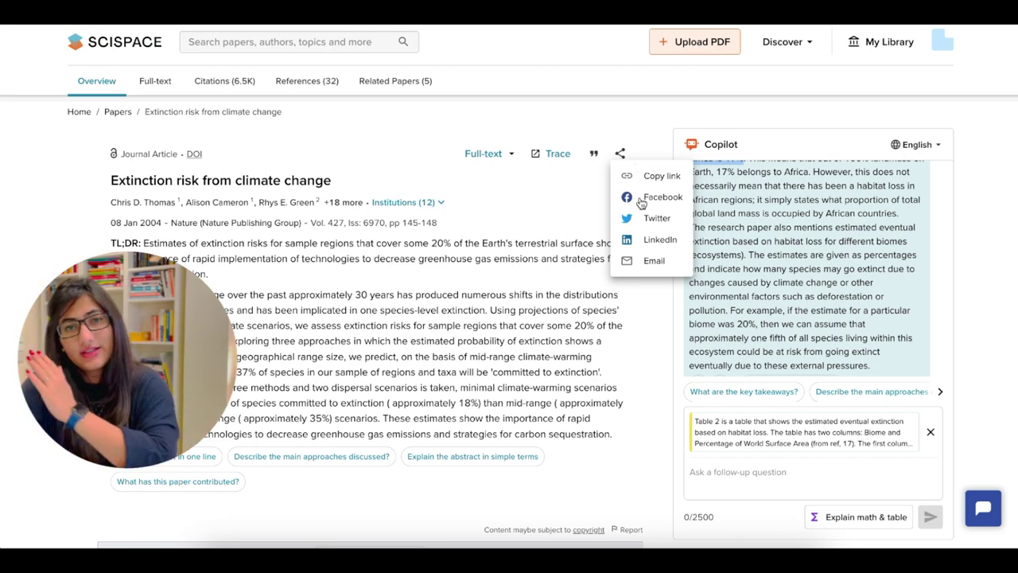
click(595, 155)
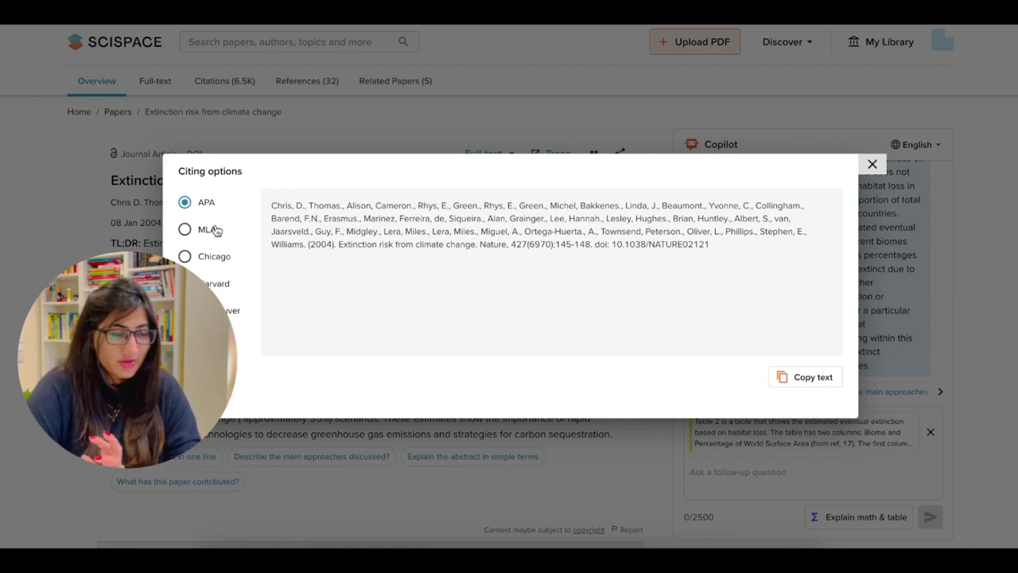
click(214, 284)
click(215, 258)
click(219, 310)
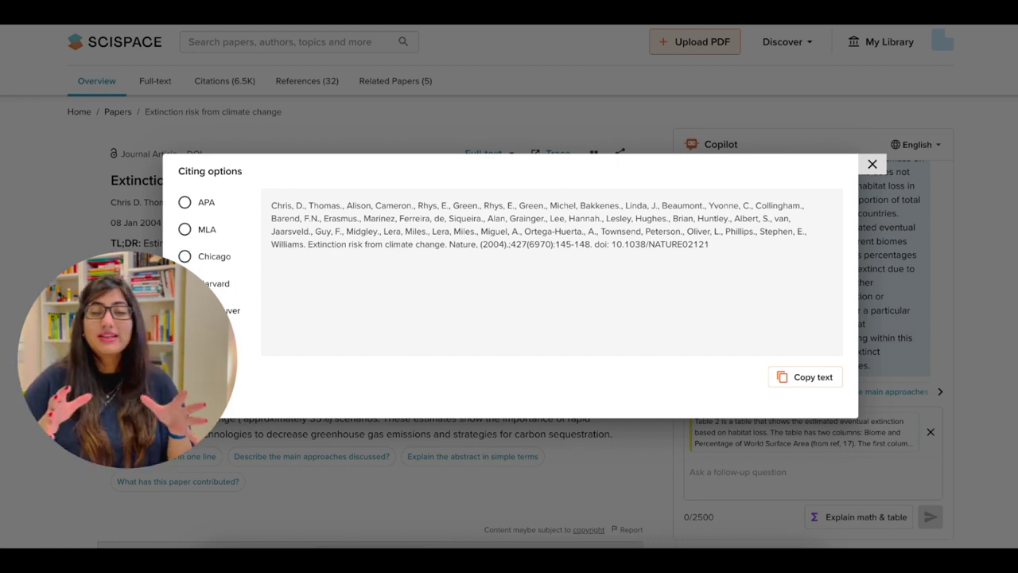
click(793, 379)
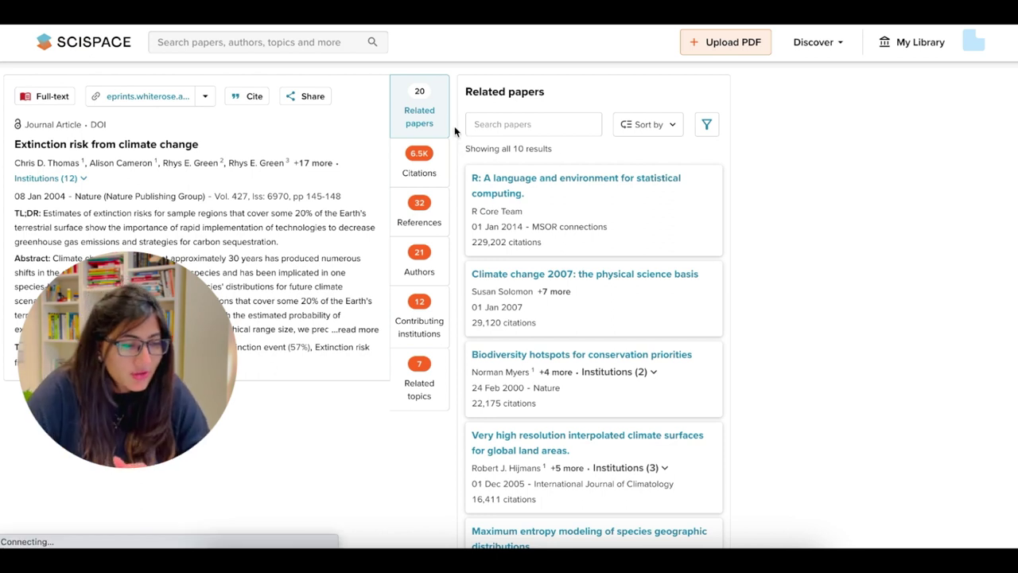
Step: Browse the papers citing this one, then scroll through its references list
click(436, 176)
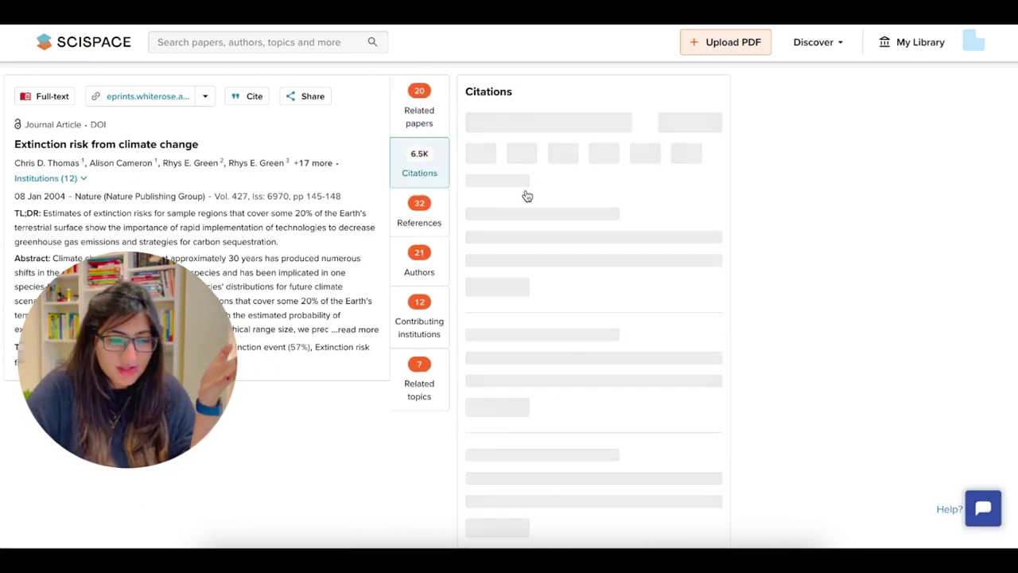
click(434, 227)
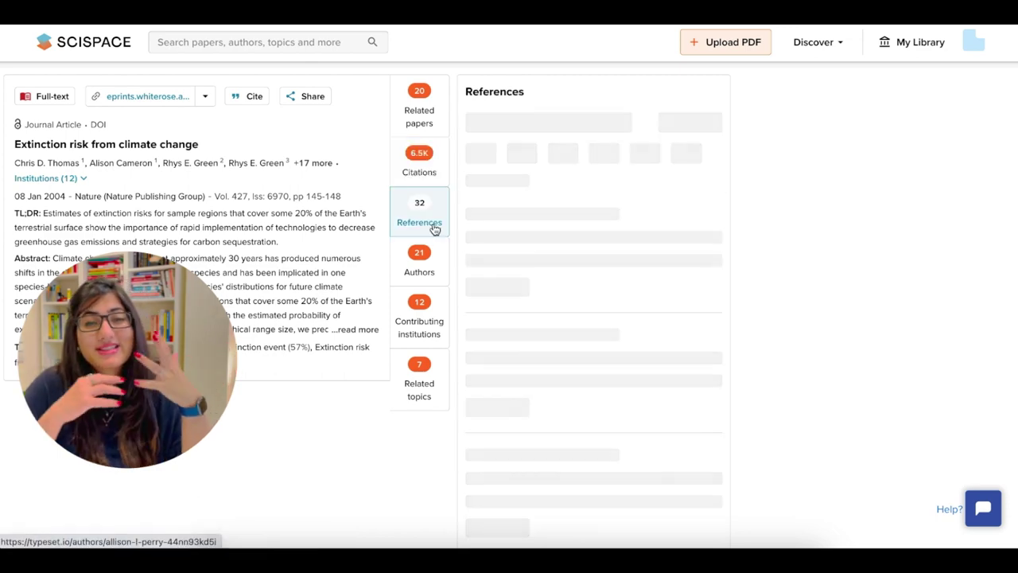
scroll(580, 279, down, 3)
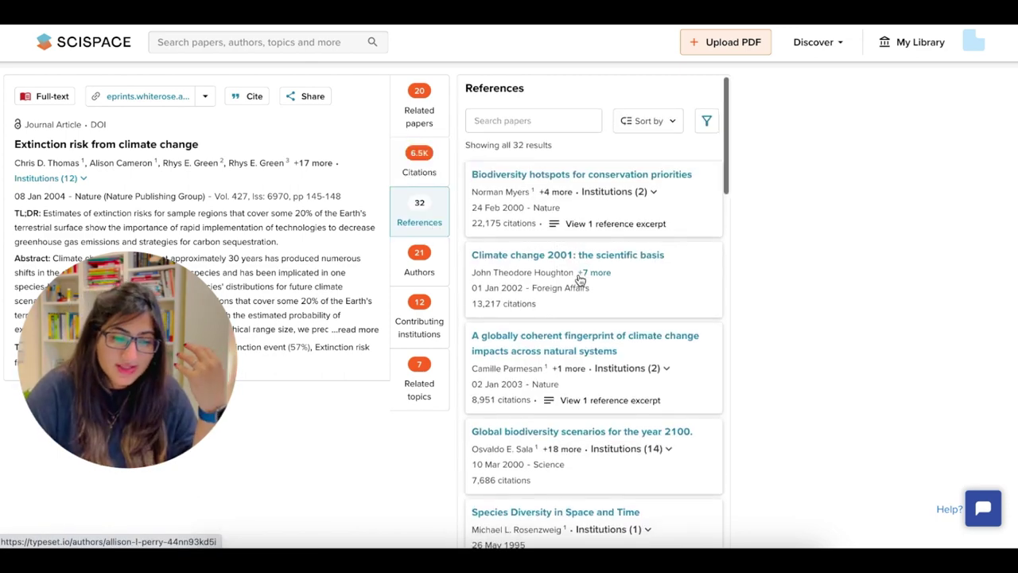
scroll(580, 280, down, 10)
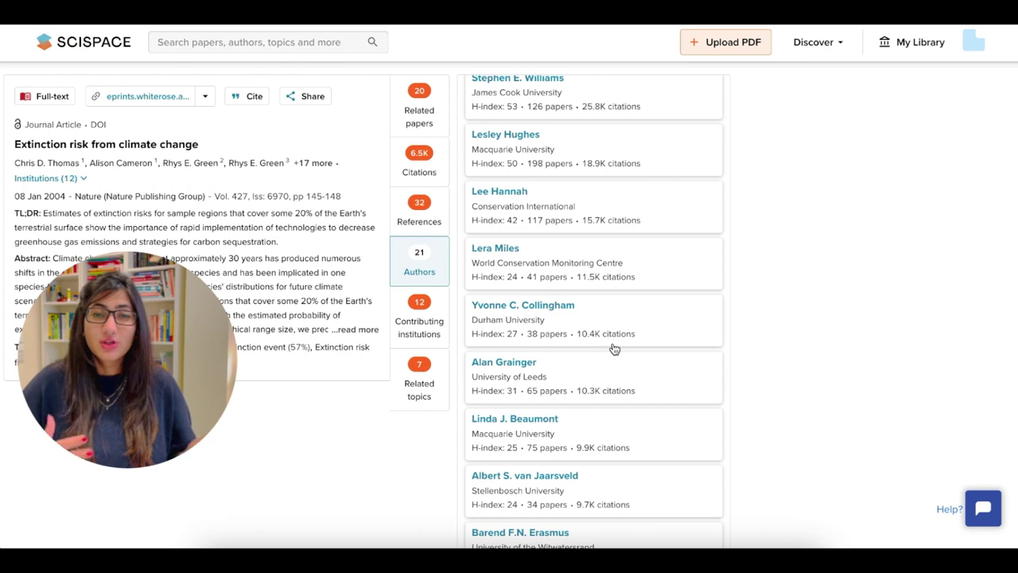